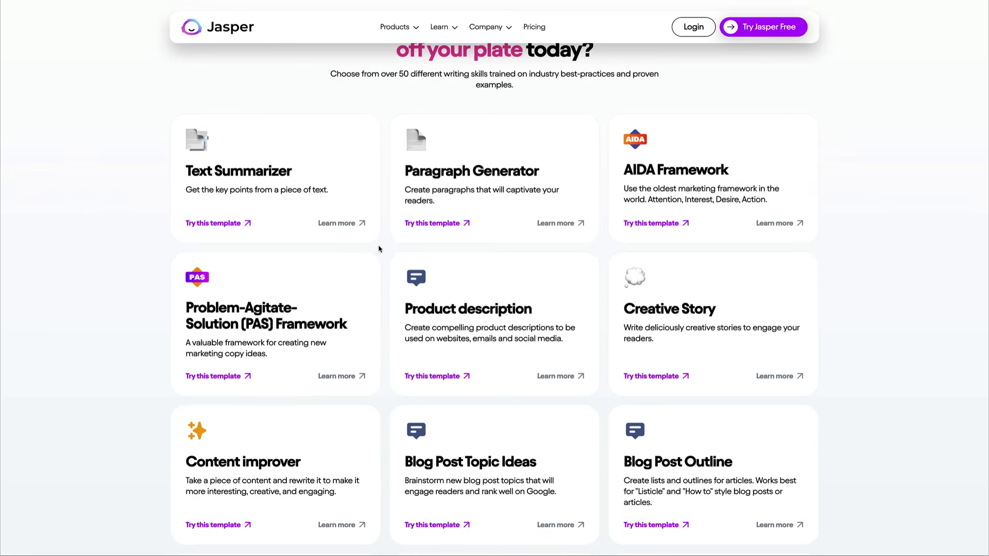
- Scroll past the template cards and open Jasper's Pricing page with the Business, Teams and Creator plans
scroll(378, 249, "down", 1)
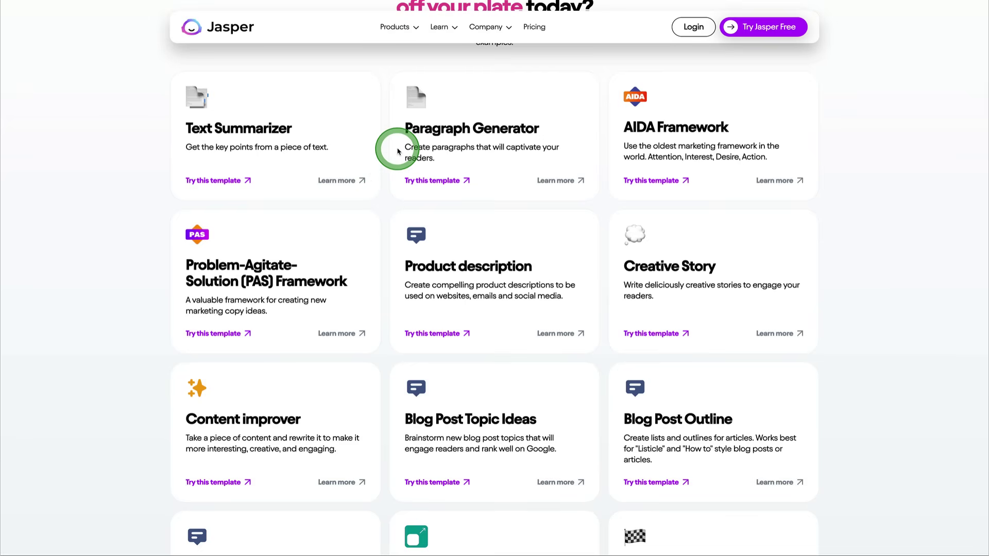
left_click(395, 2)
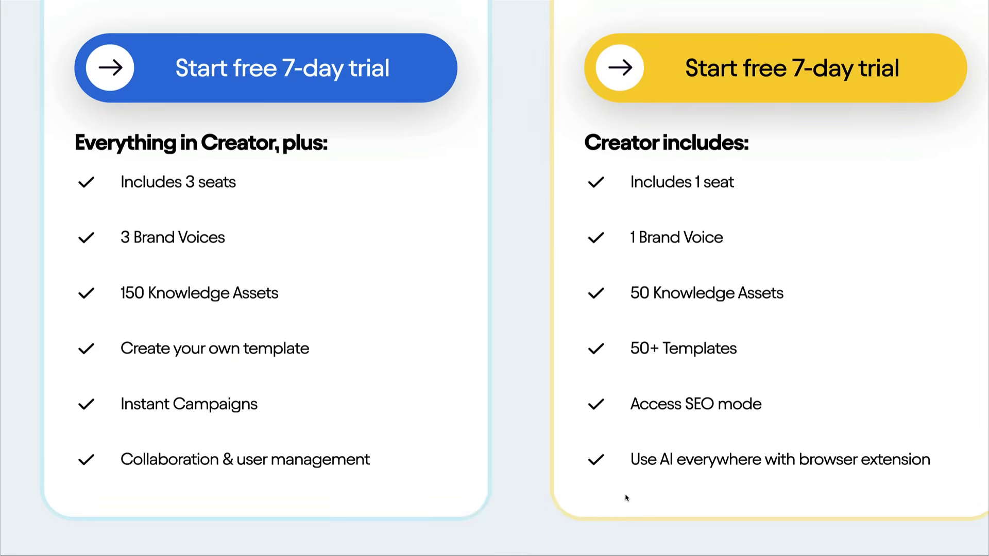
- Review the Creator plan ($39/mo) feature tooltips and start its free 7-day trial
mouse_move(647, 162)
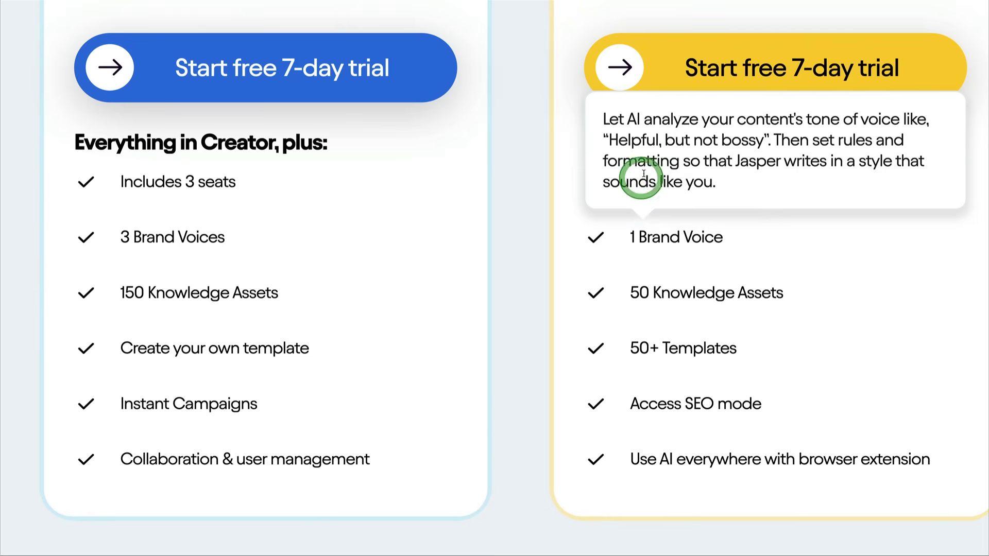
mouse_move(683, 282)
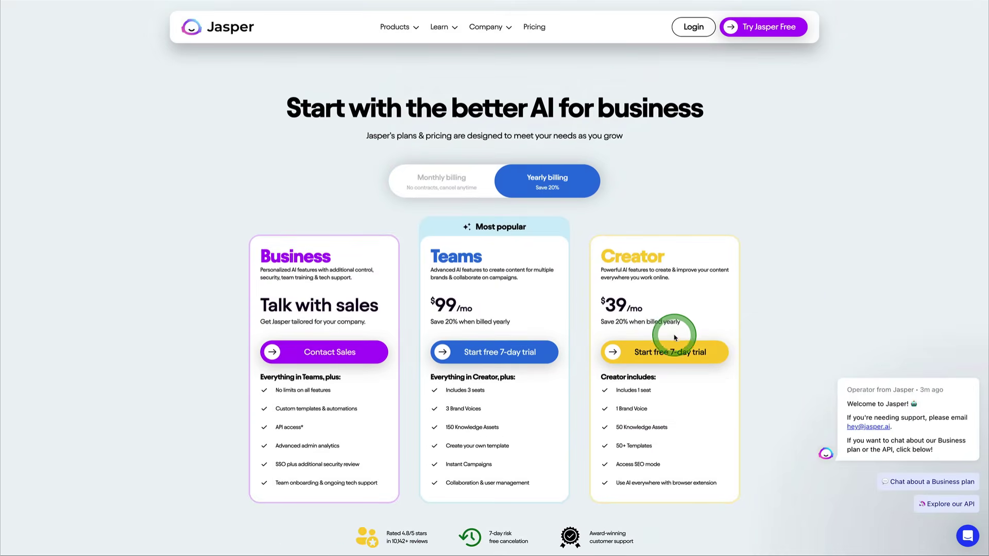
left_click(670, 352)
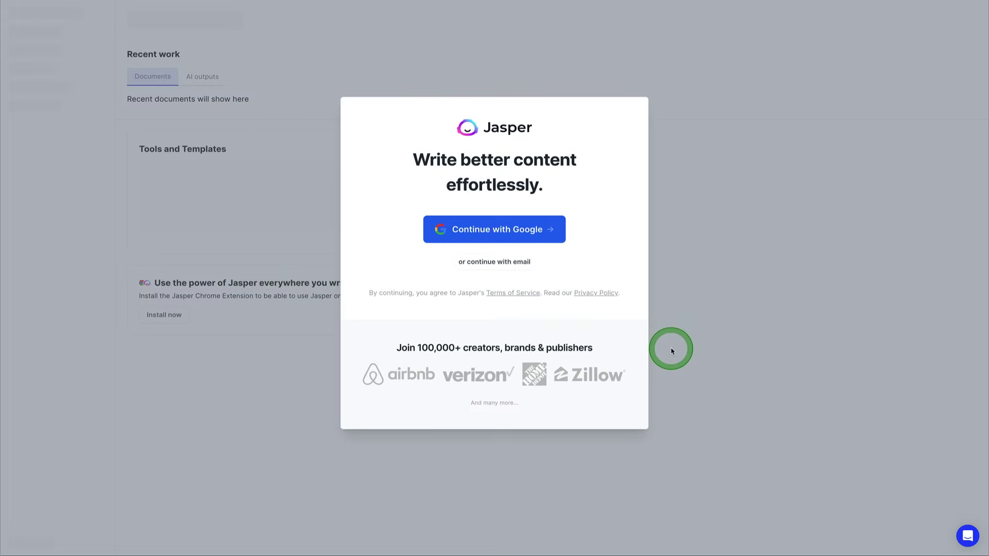
- Sign in with a Google account and decline the browser-extension offer with Maybe Later
left_click(543, 230)
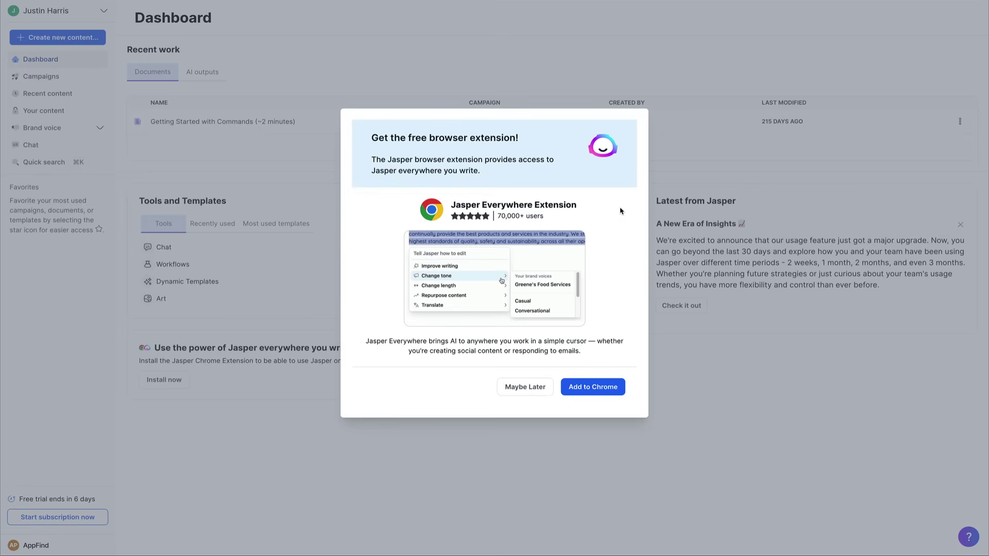
left_click(621, 210)
left_click(530, 395)
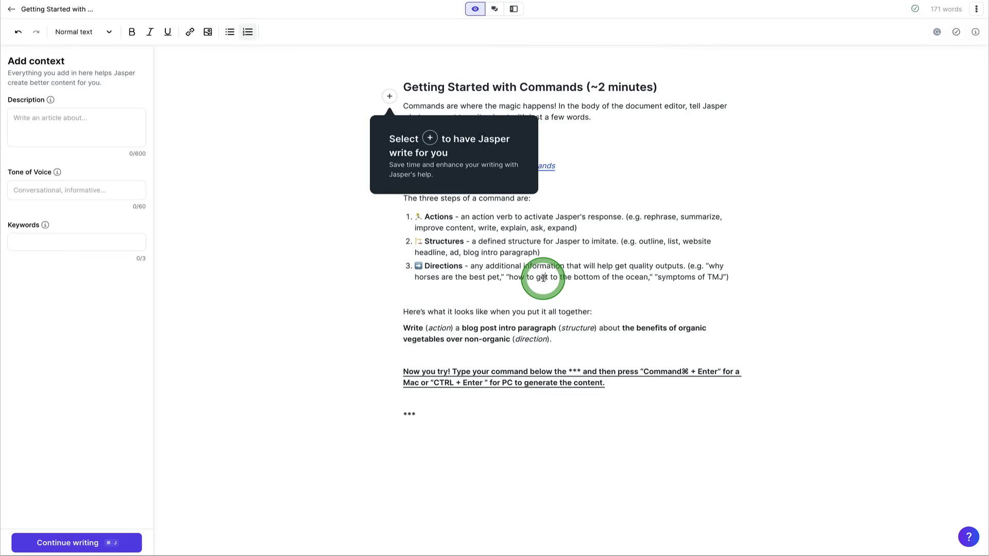
- Prompt Jasper to write a getting-started-with-YouTube intro atop the Getting Started with Commands document
left_click(544, 278)
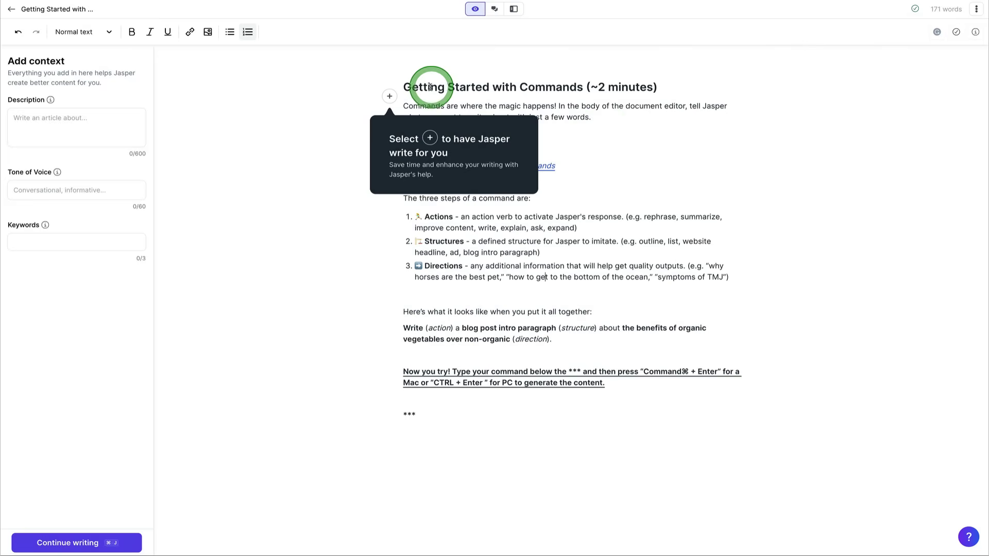
left_click(389, 96)
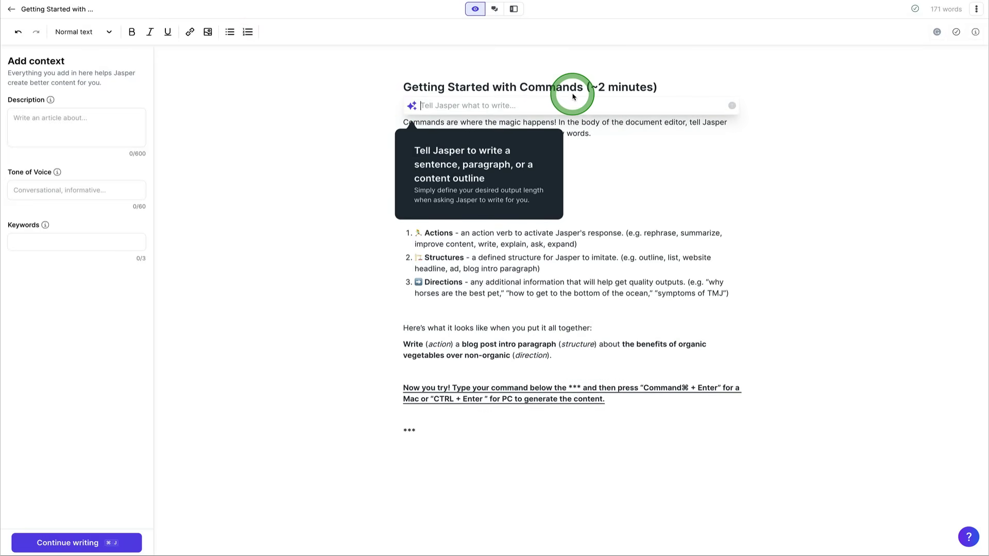
type("W")
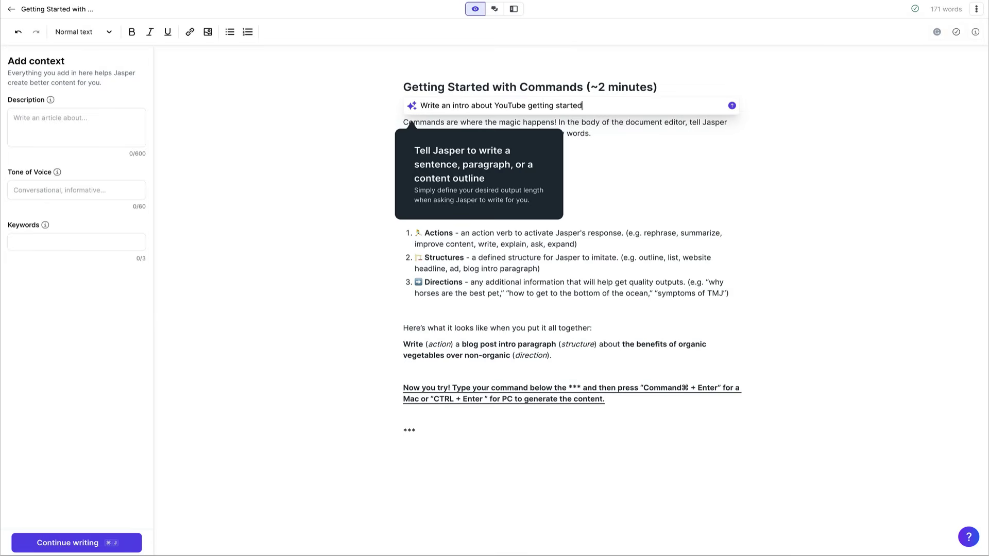
key("Return")
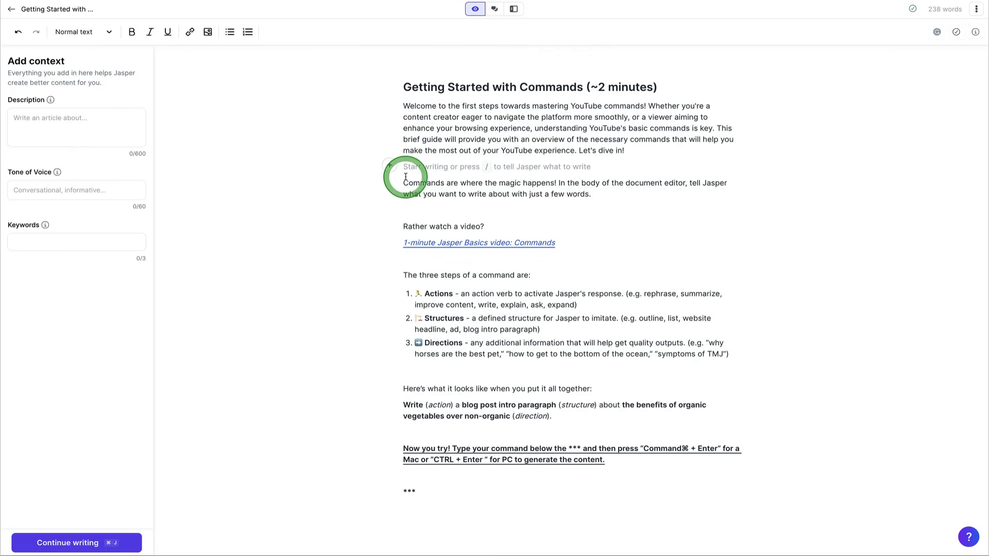
left_click(390, 165)
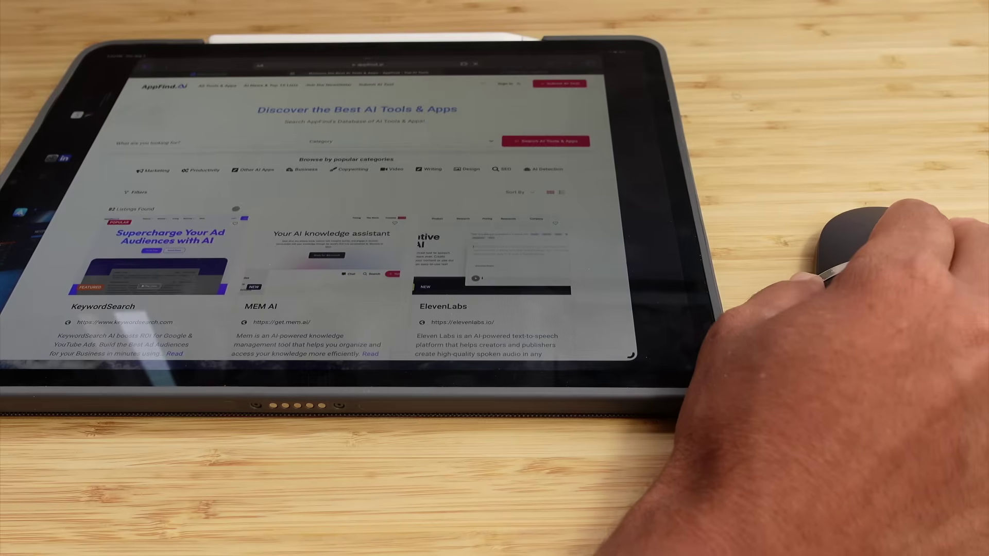
- Open an AppFind.AI listing card in a background tab
scroll(235, 208, "down", 5)
scroll(236, 208, "up", 5)
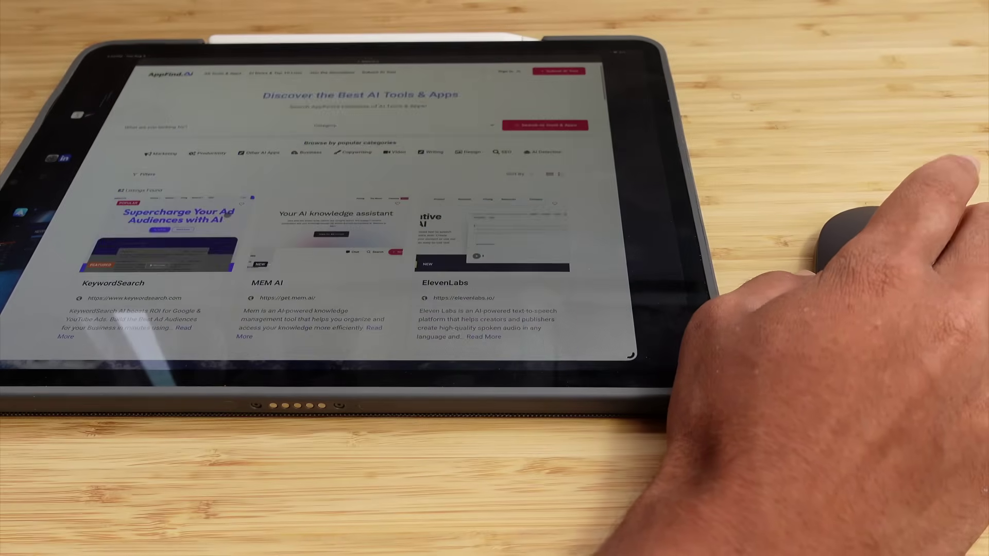
right_click(238, 216)
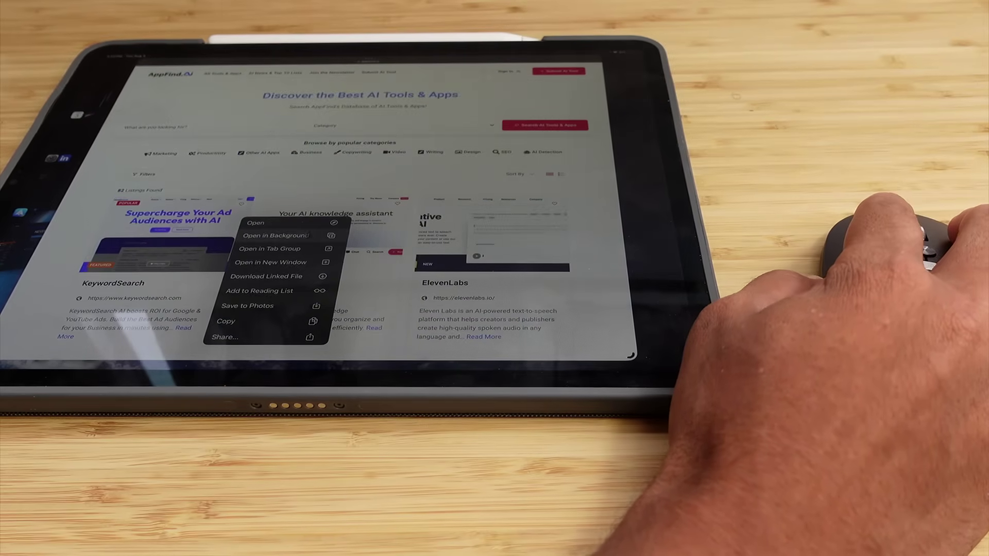
left_click(276, 235)
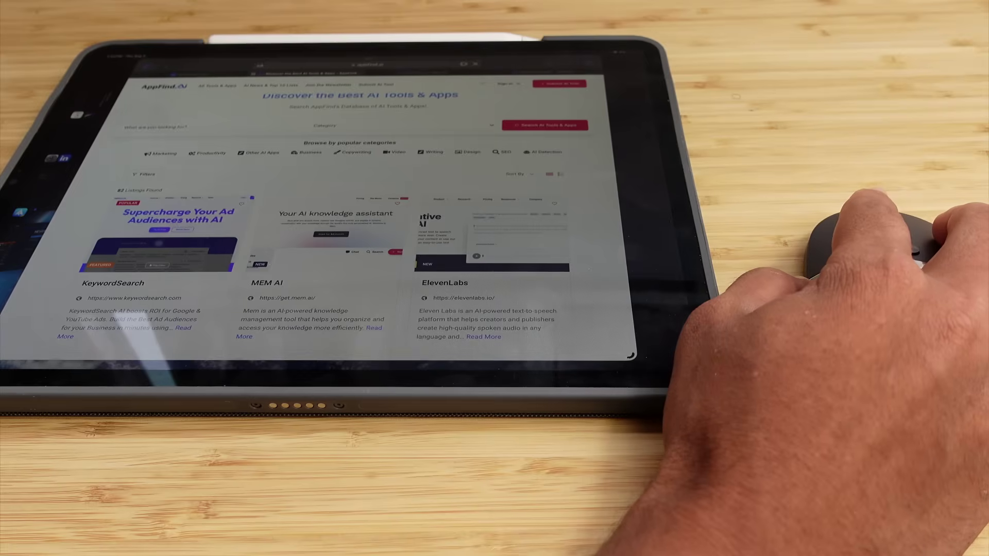
- Open the KeywordSearch listing and read through its description and key features
left_click(176, 244)
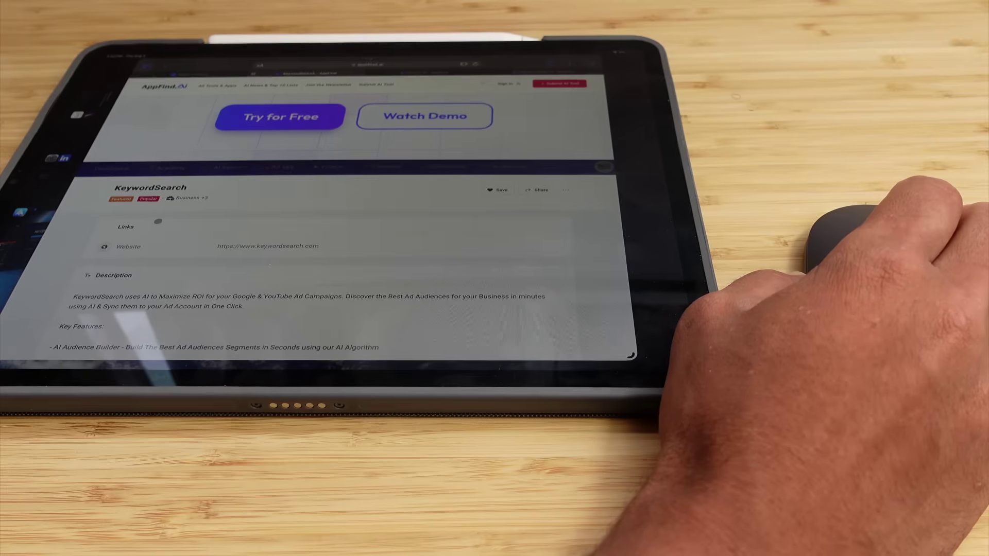
scroll(159, 217, "down", 10)
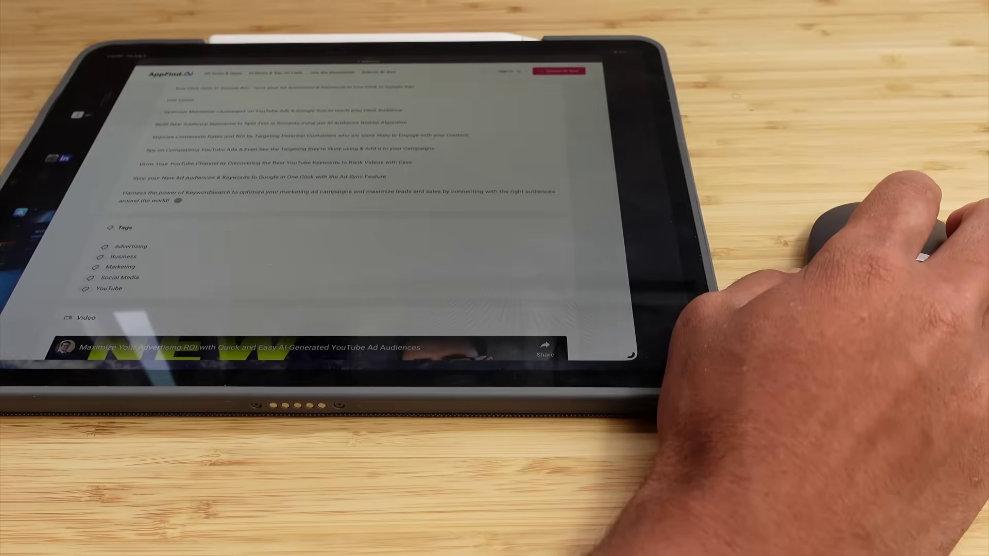
scroll(180, 195, "down", 2)
scroll(181, 194, "up", 5)
scroll(180, 194, "up", 3)
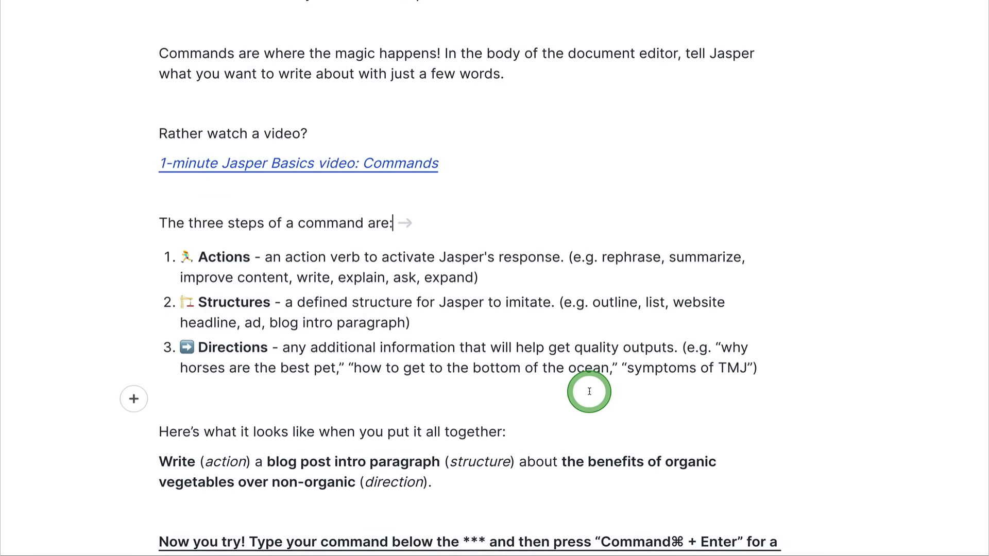
scroll(589, 391, "down", 1)
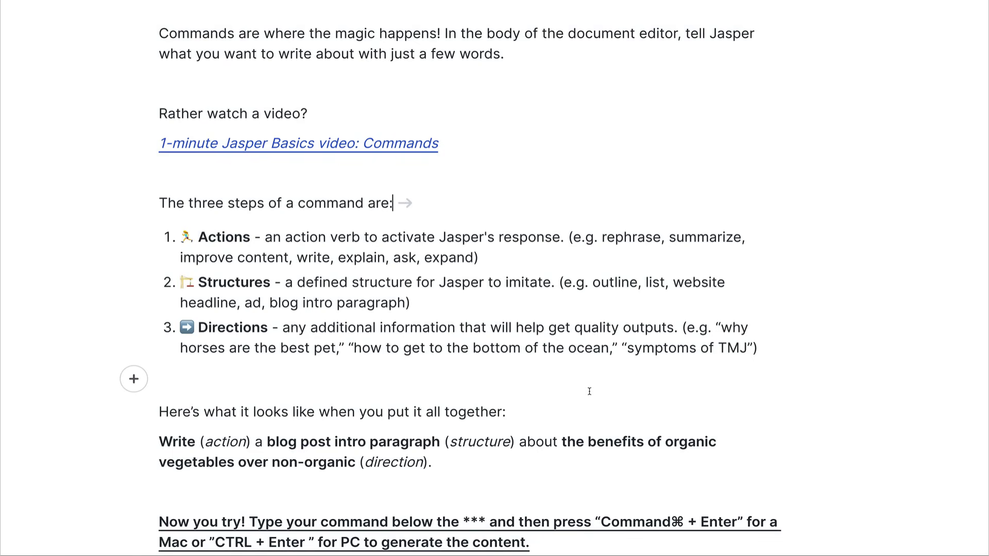
scroll(590, 391, "down", 3)
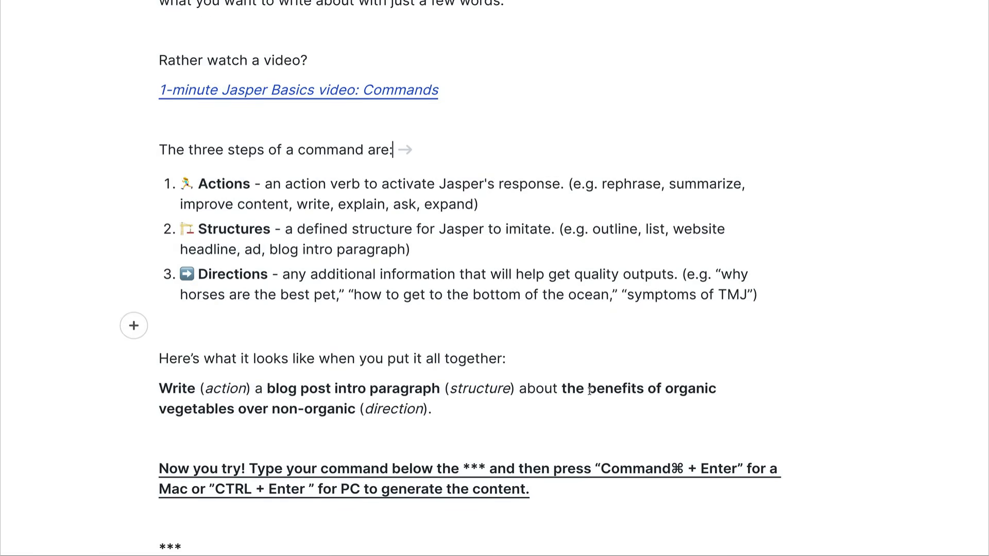
scroll(589, 392, "down", 3)
scroll(589, 392, "down", 3)
left_click(590, 391)
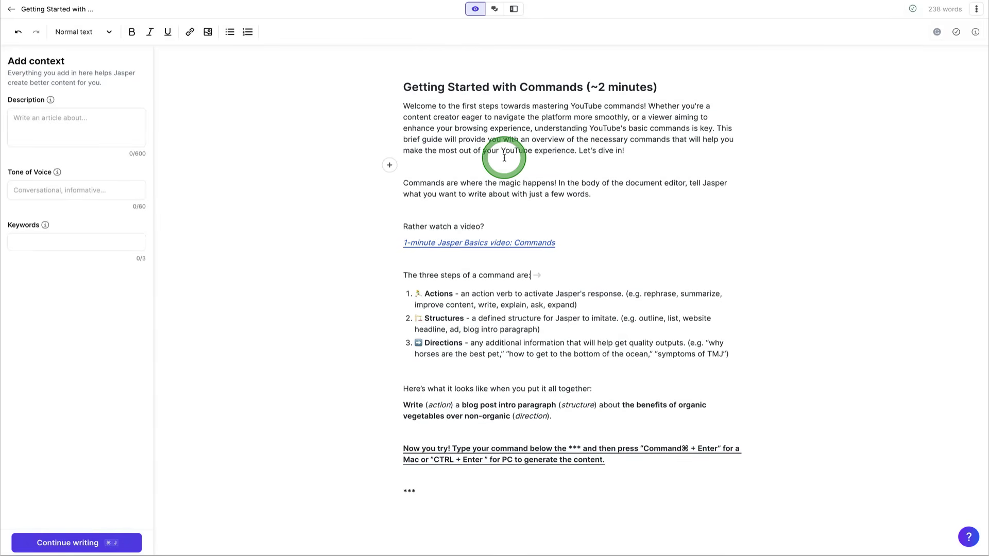
- Ask Jasper for an article title, adding 'Mastering YouTube: A Comprehensive Guide to Basic Commands' below the intro
left_click(390, 166)
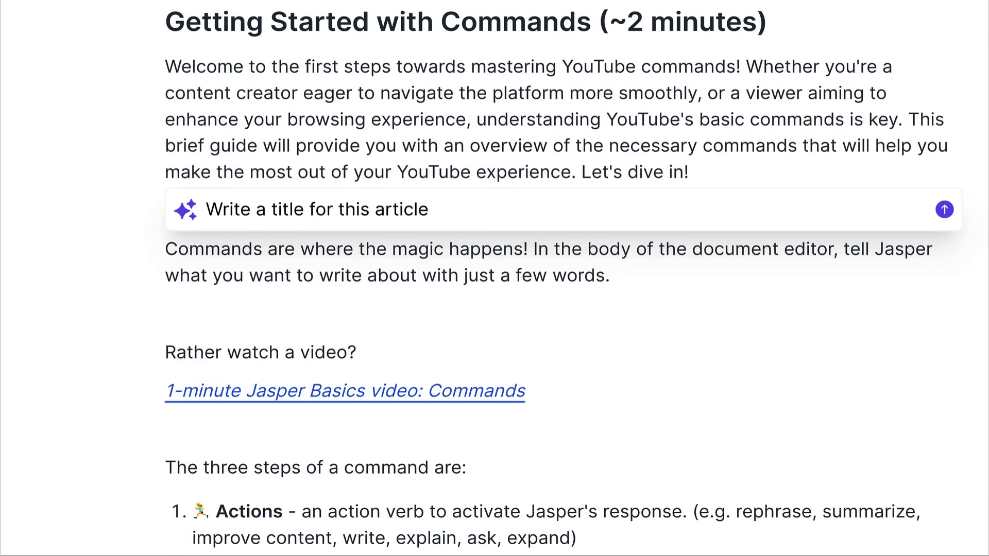
key("Return")
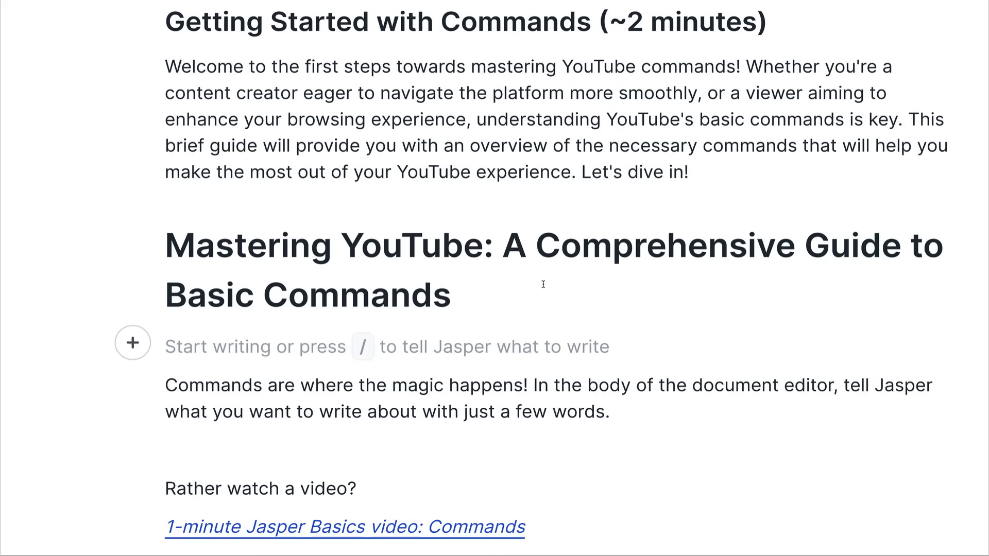
scroll(542, 285, "down", 4)
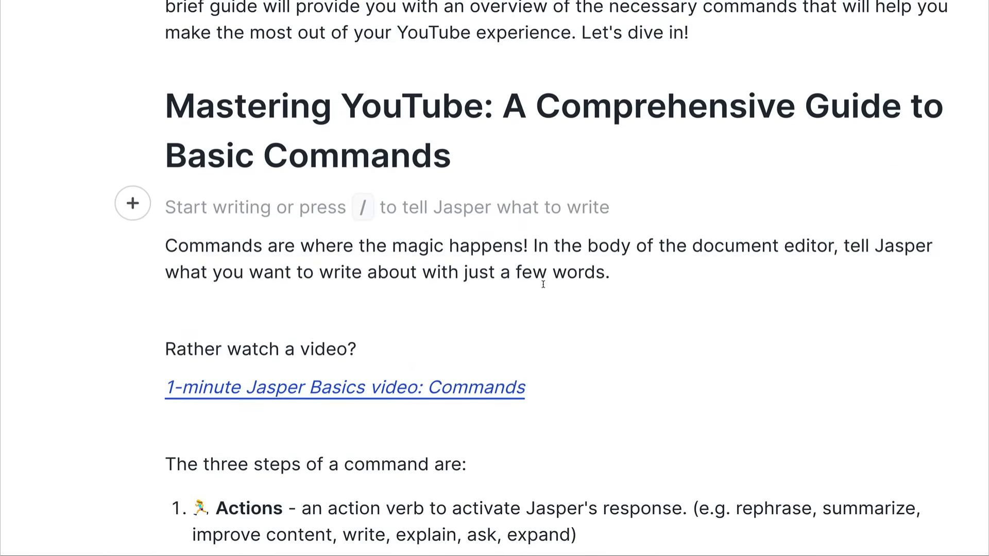
scroll(543, 285, "down", 1)
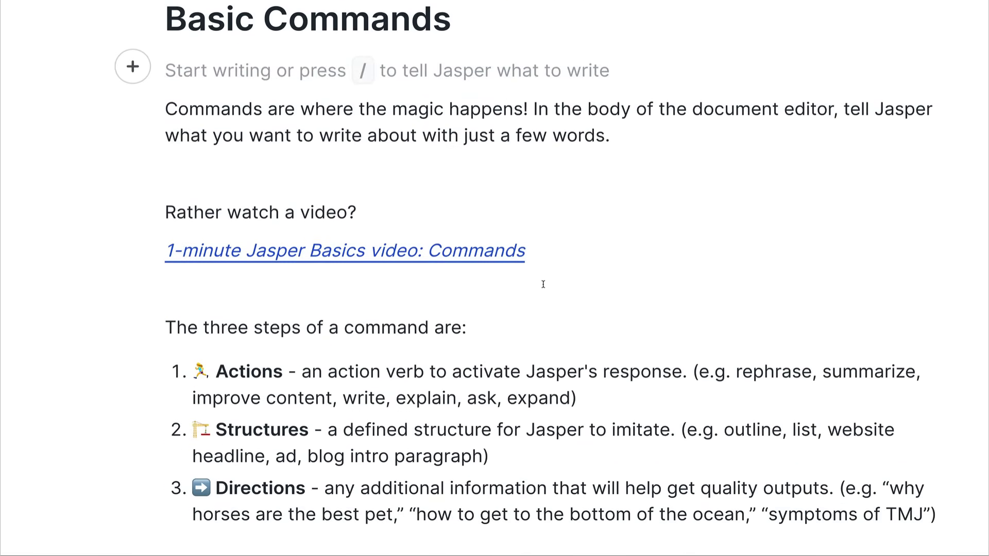
scroll(543, 284, "up", 5)
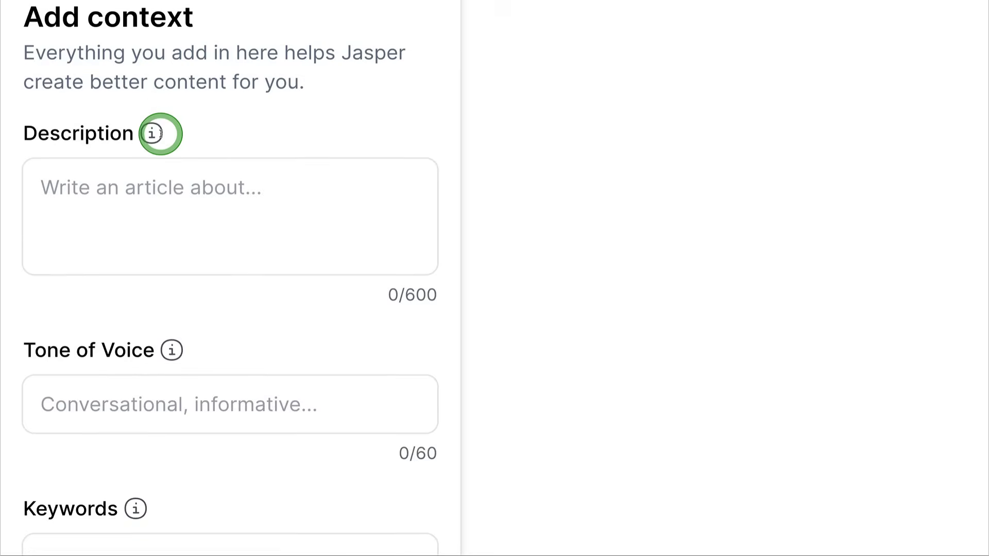
- Begin the article description with 'This article is about com'
left_click(114, 244)
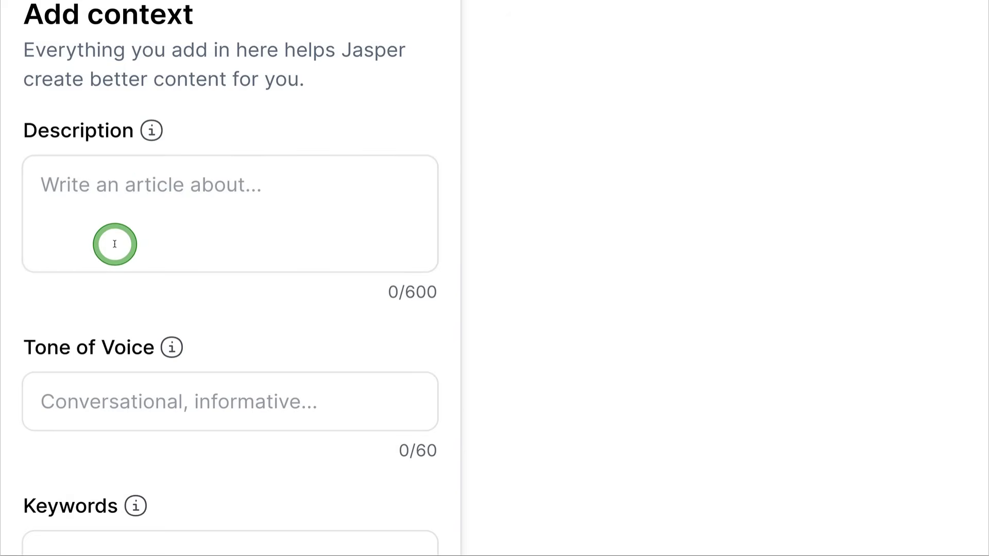
type("This ")
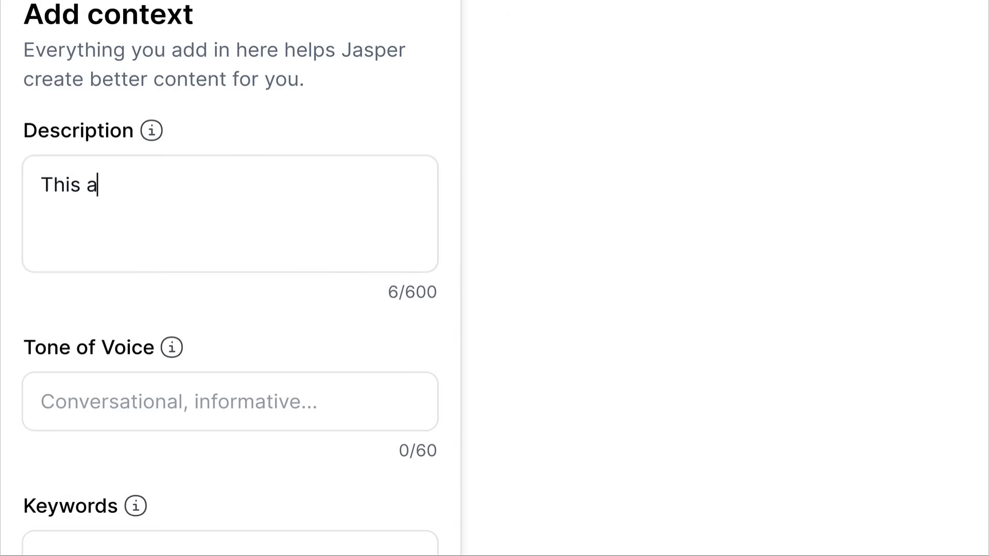
type("article is about commands using jasper and also writing a youtube intro.")
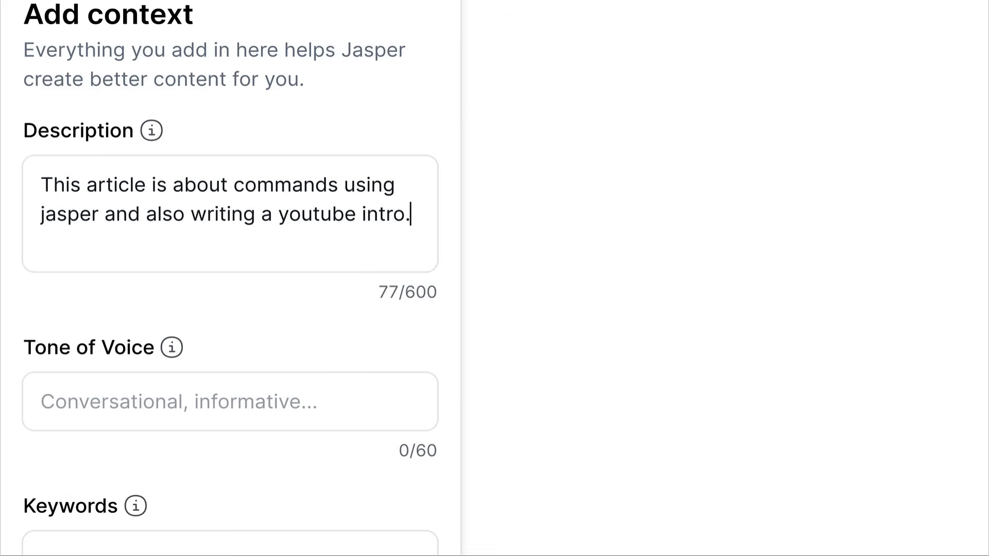
scroll(77, 221, "down", 4)
- Set tone of voice to Serious and keyword YouTube, then have Jasper continue writing
left_click(82, 219)
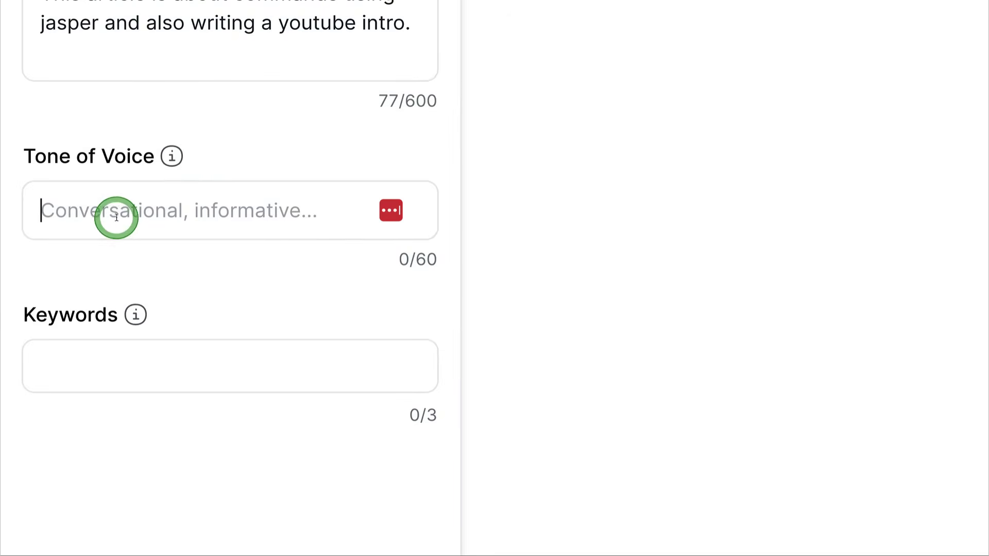
type("Serious")
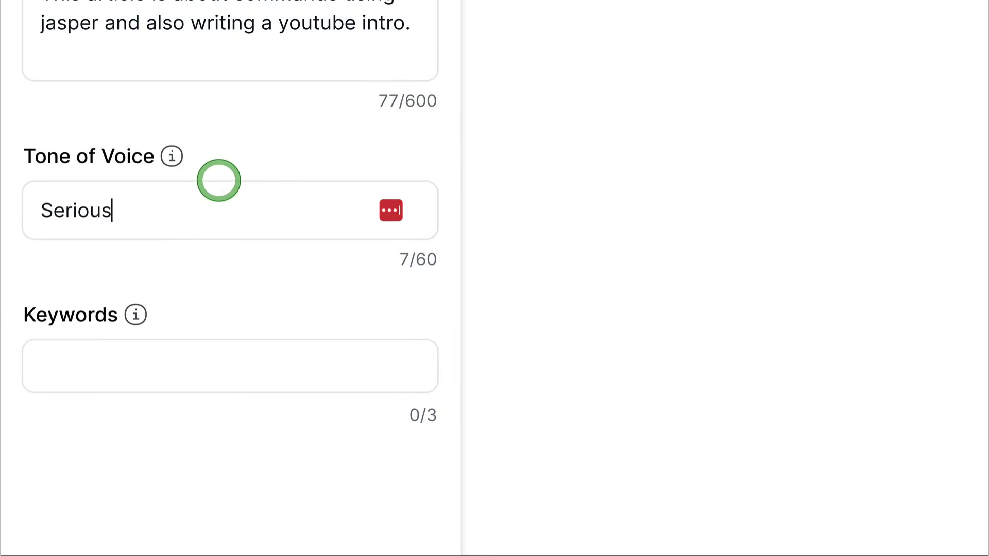
left_click(176, 369)
scroll(177, 369, "down", 1)
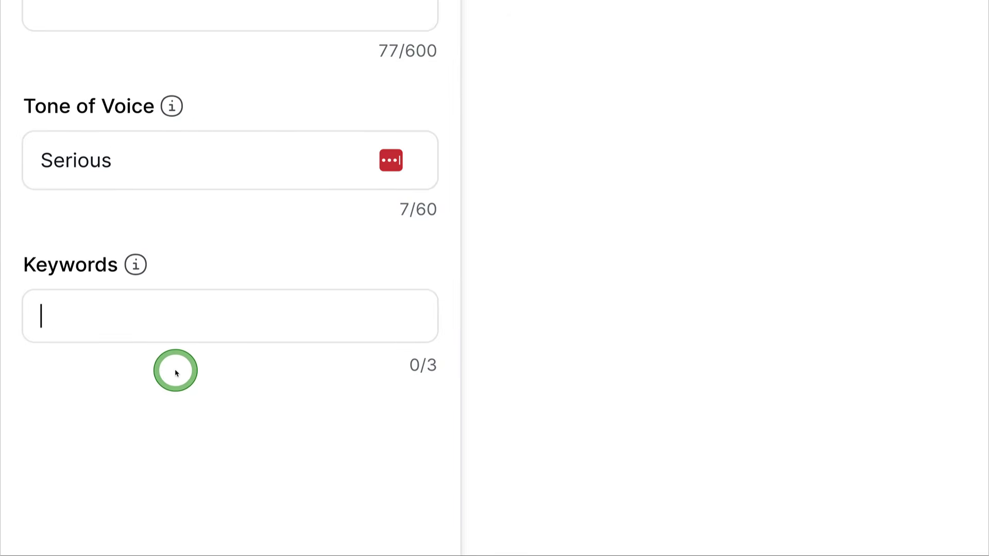
type("YouTube")
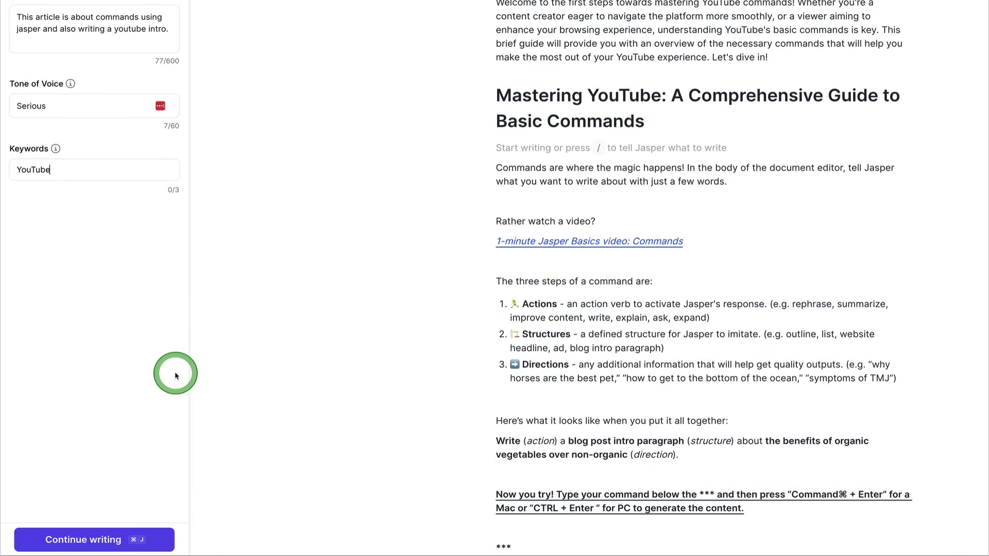
left_click(82, 539)
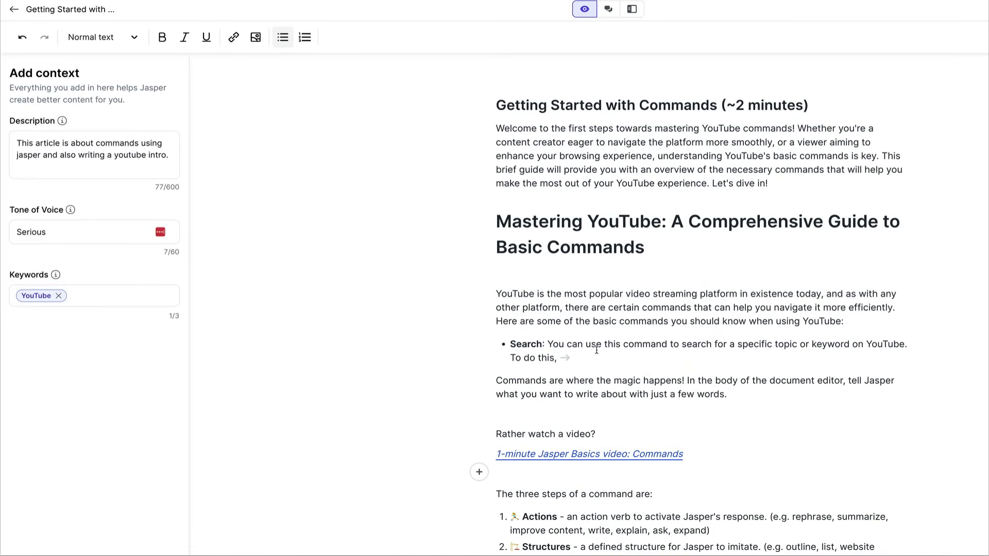
- Place the cursor at the end of the generated Search bullet, which stops at 'To do this,'
left_click(815, 365)
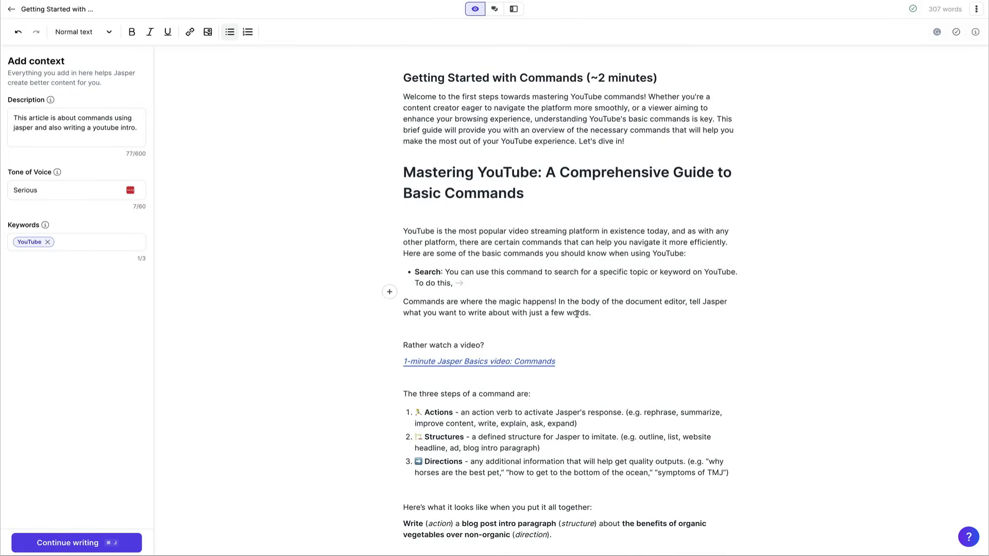
- Dismiss the Jasper writing prompt and exit the Getting Started with Commands document via the back arrow
left_click(510, 316)
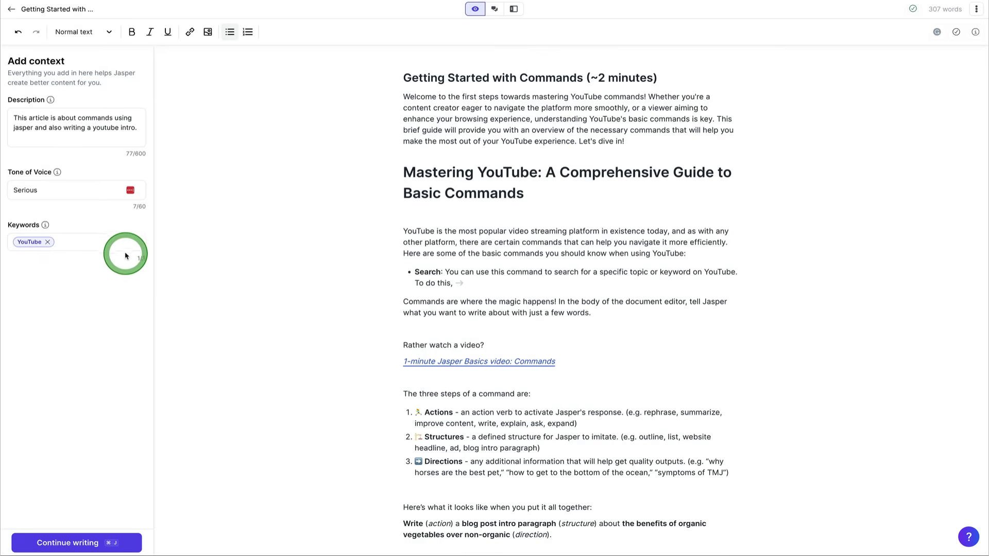
left_click(388, 256)
key("Escape")
left_click(416, 164)
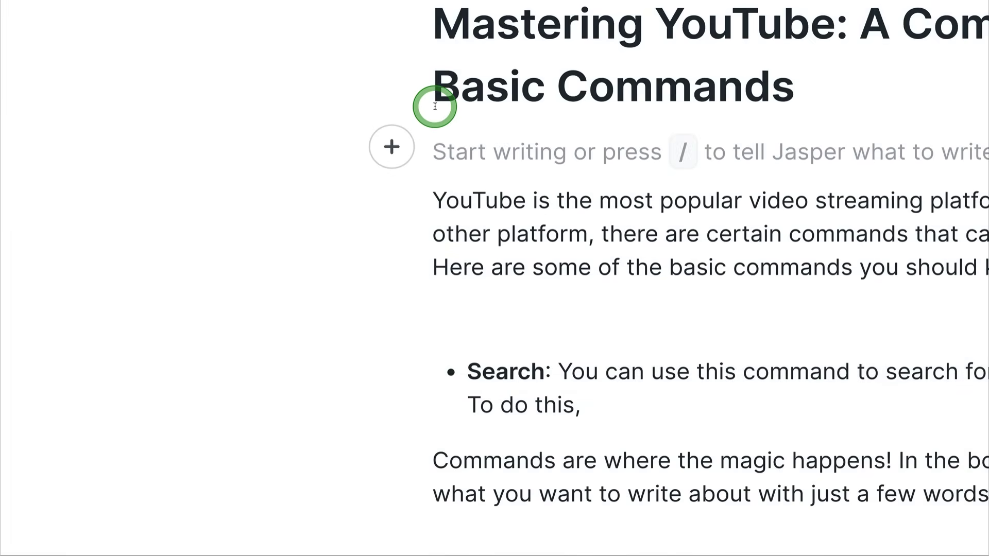
left_click(393, 155)
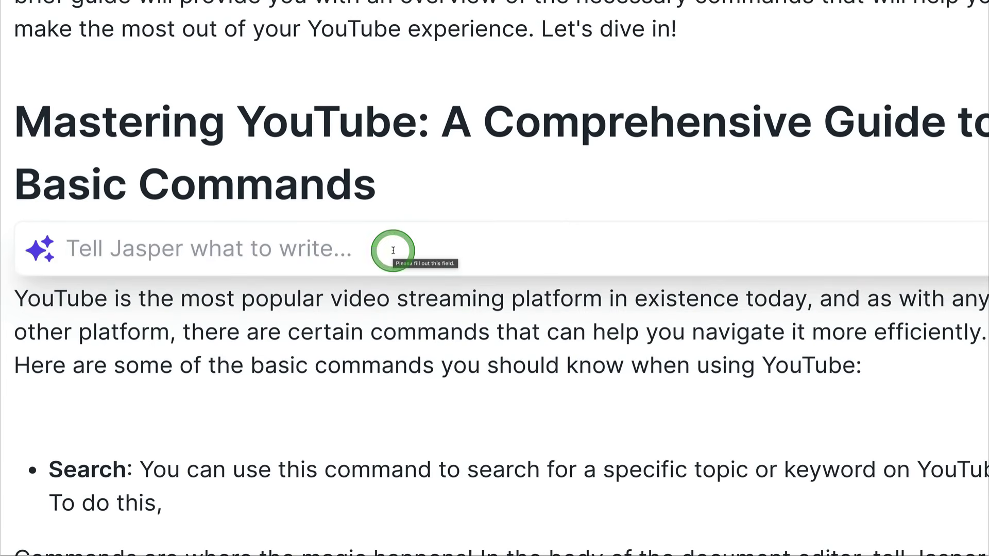
scroll(393, 515, "down", 5)
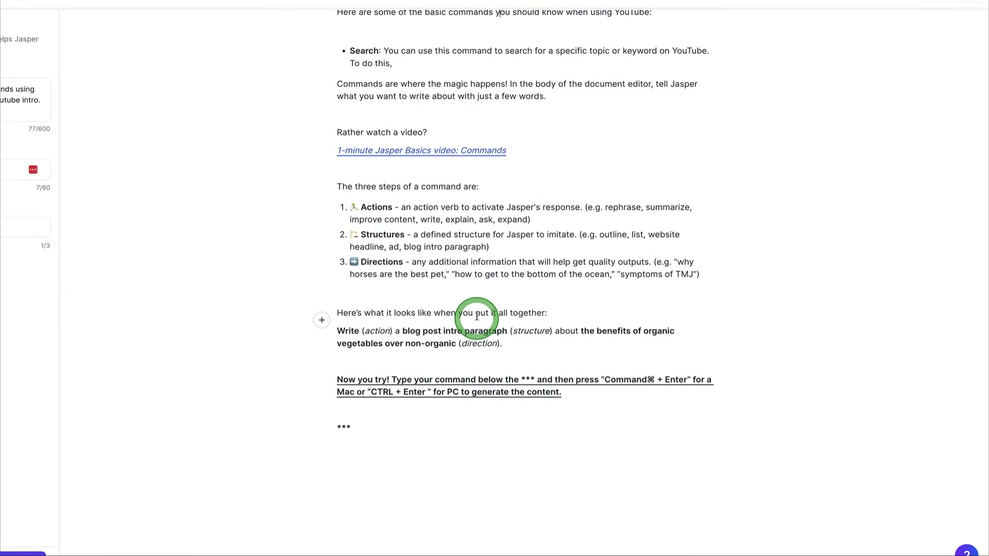
scroll(477, 319, "up", 4)
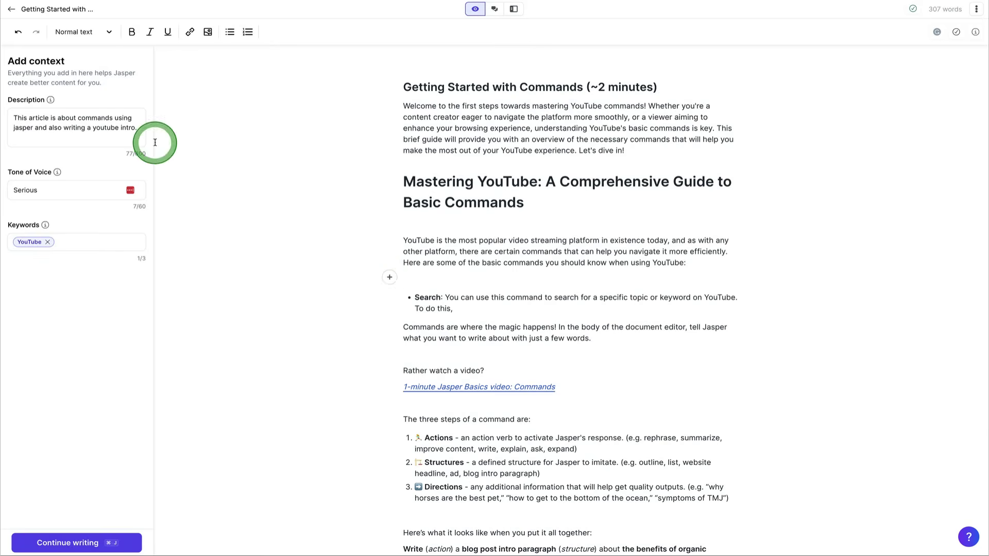
left_click(11, 8)
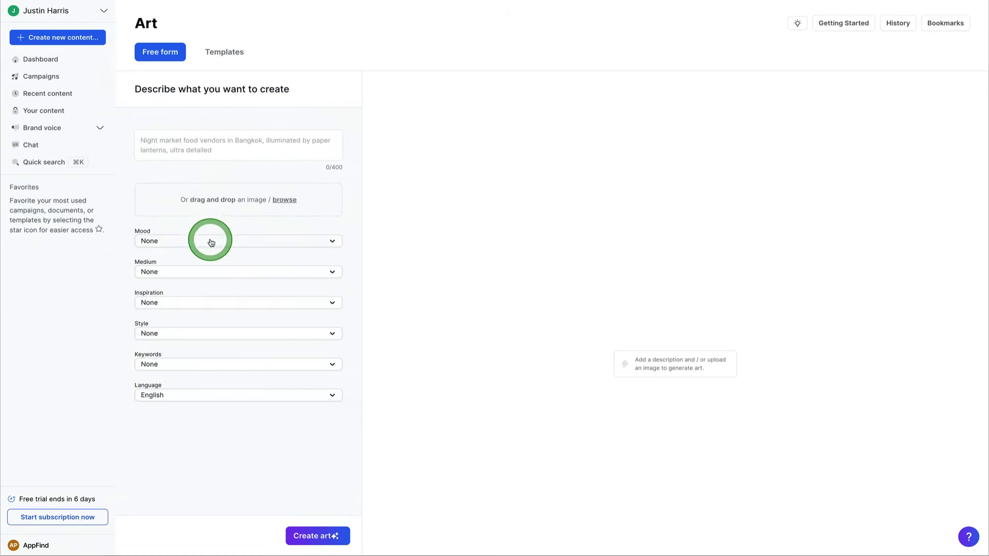
- Enter the Free form Art description 'YouTube thumbnail about technology', fixing the misspelled 'tumbnail'
left_click(202, 144)
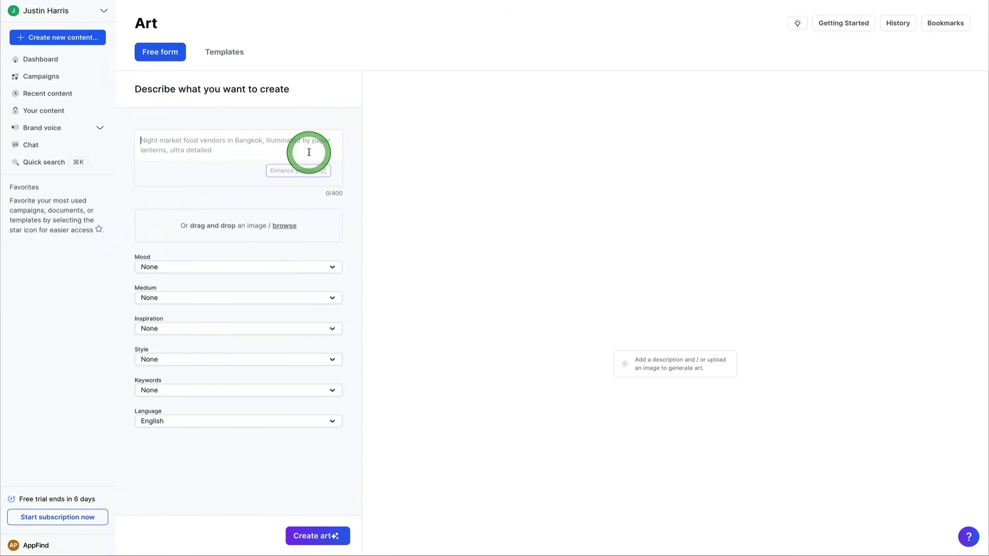
type("Yo")
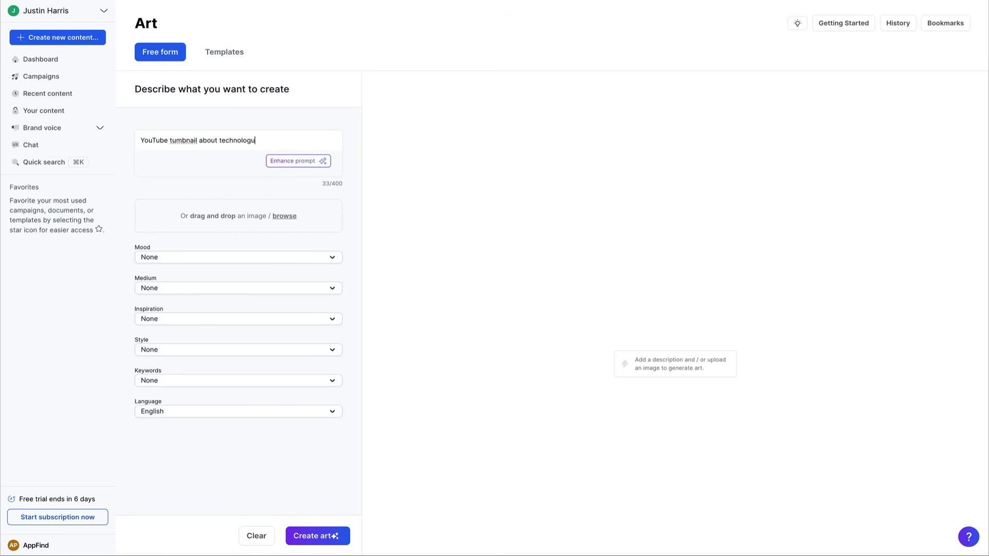
left_click(175, 144)
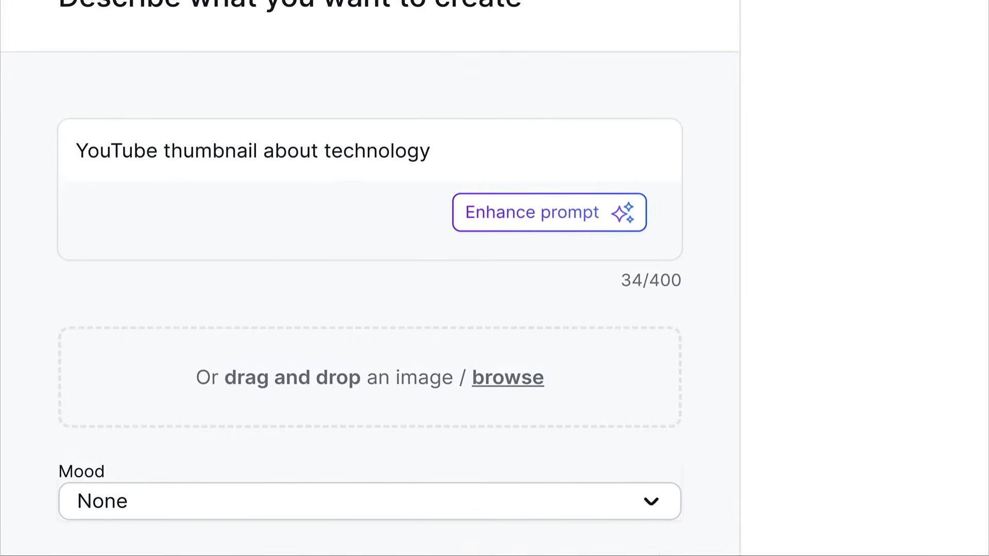
- Expand the short thumbnail prompt into a 376-character photorealistic description of cutting-edge technology
left_click(525, 243)
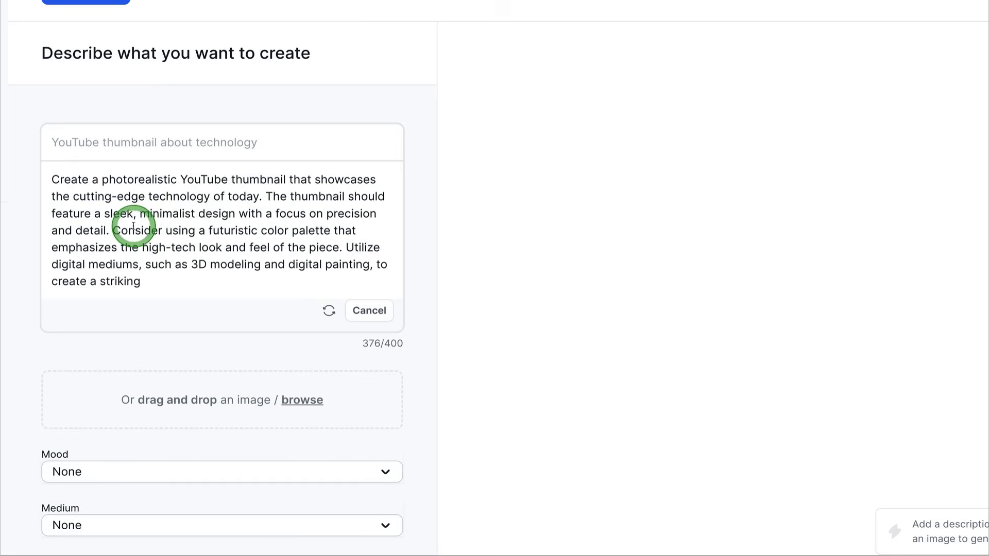
scroll(154, 222, "down", 3)
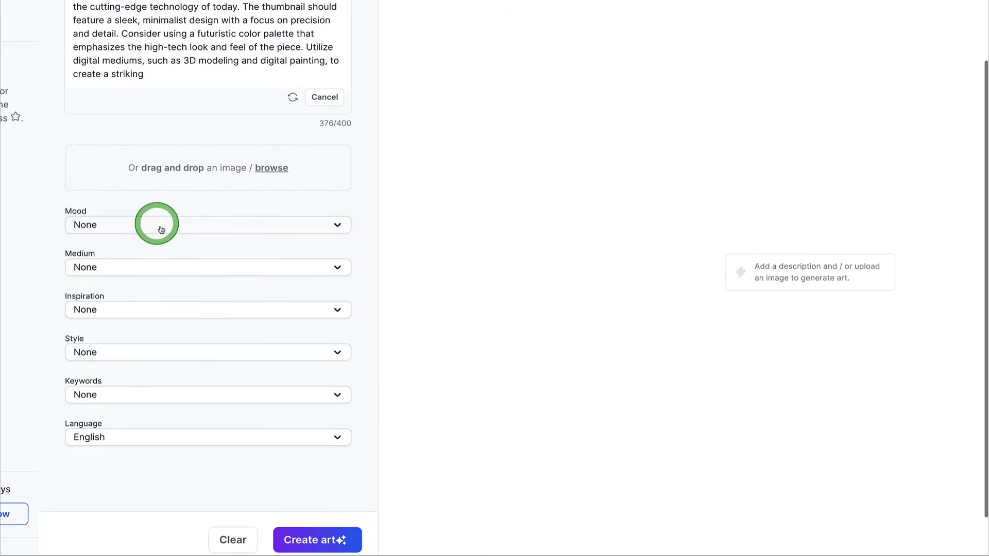
scroll(250, 313, "up", 2)
scroll(249, 316, "down", 4)
- Generate four images from the 376-character technology thumbnail prompt
left_click(326, 526)
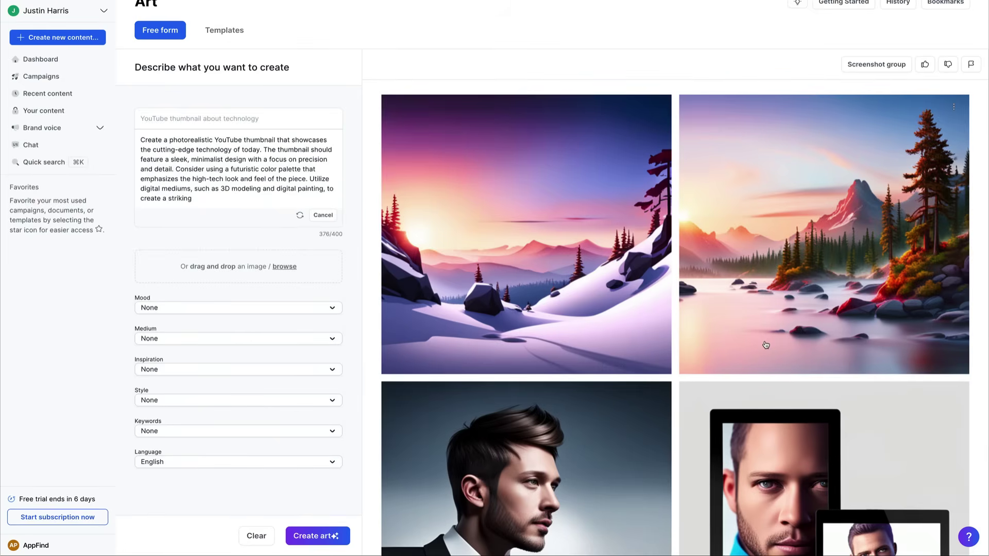
scroll(766, 345, "down", 3)
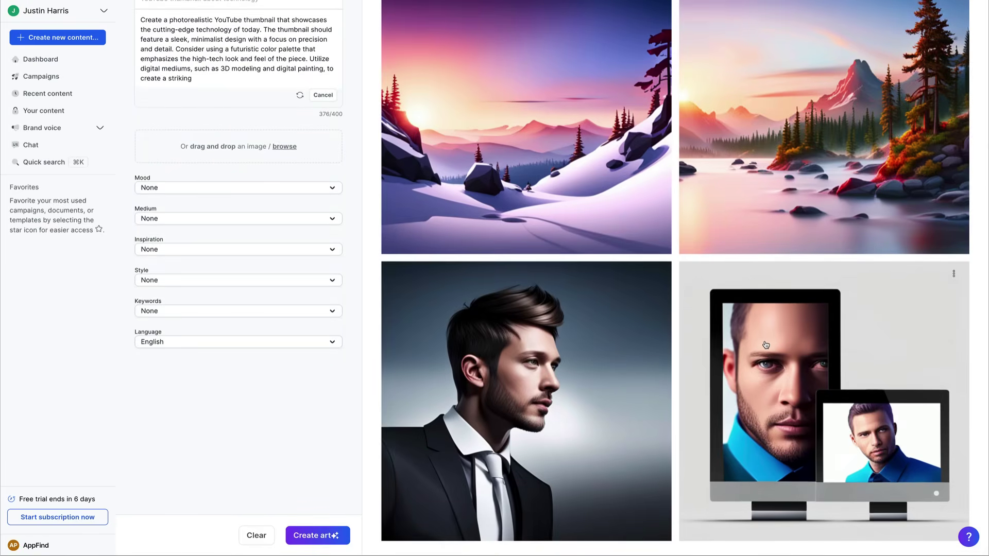
scroll(813, 353, "up", 3)
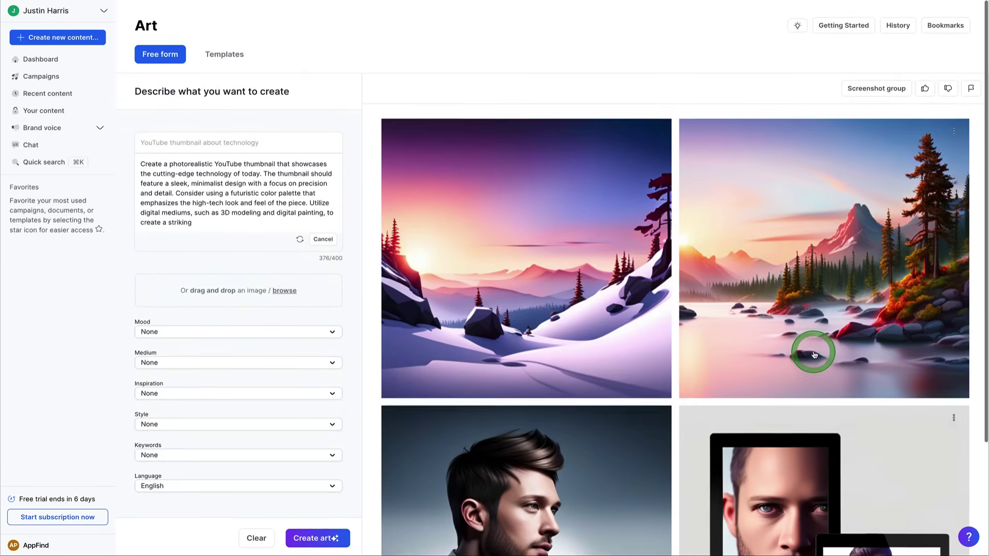
scroll(814, 355, "down", 3)
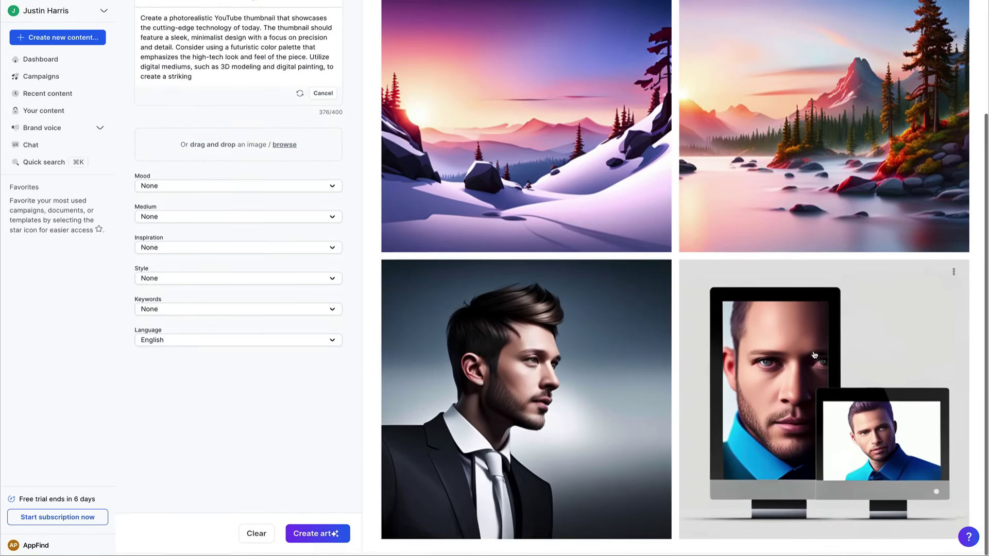
left_click(836, 385)
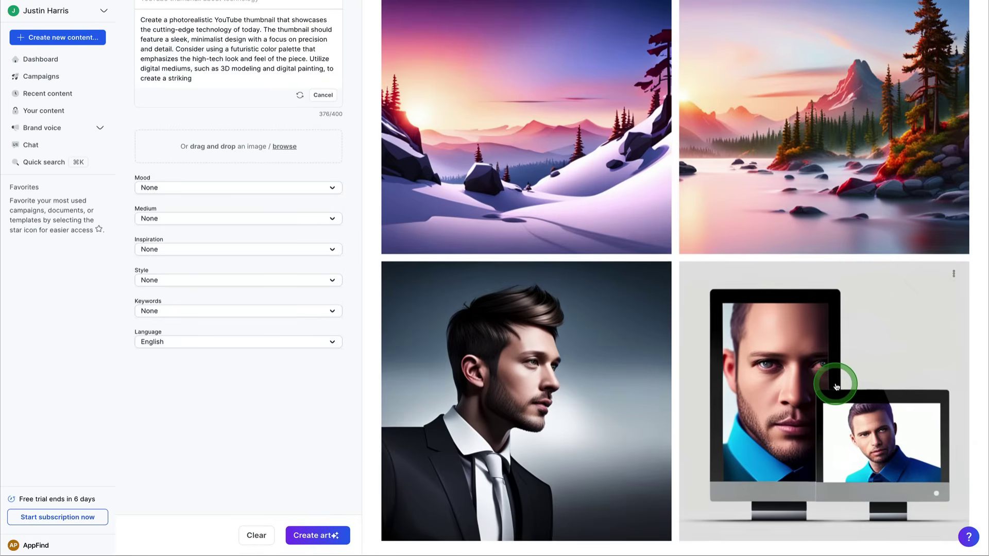
scroll(777, 294, "up", 3)
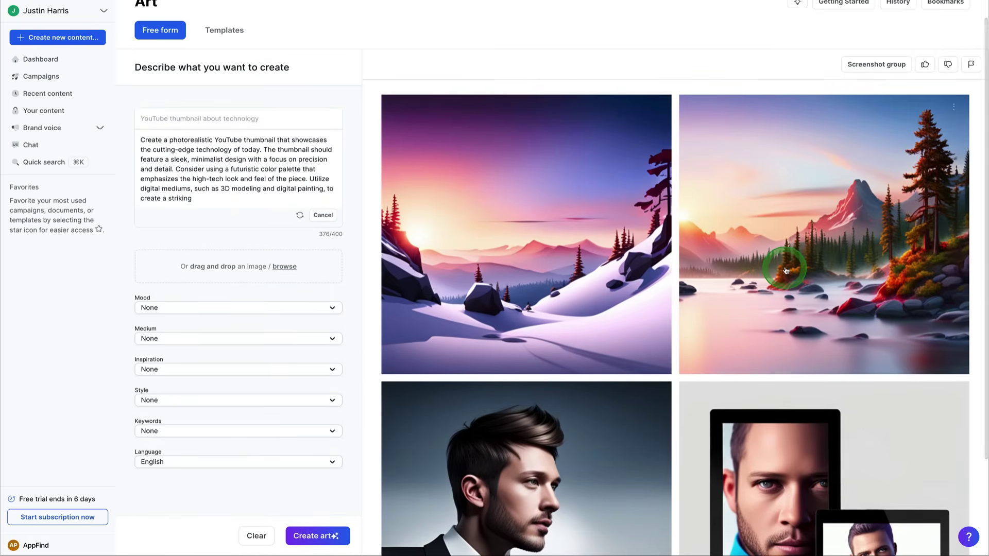
scroll(786, 265, "down", 3)
scroll(982, 128, "up", 3)
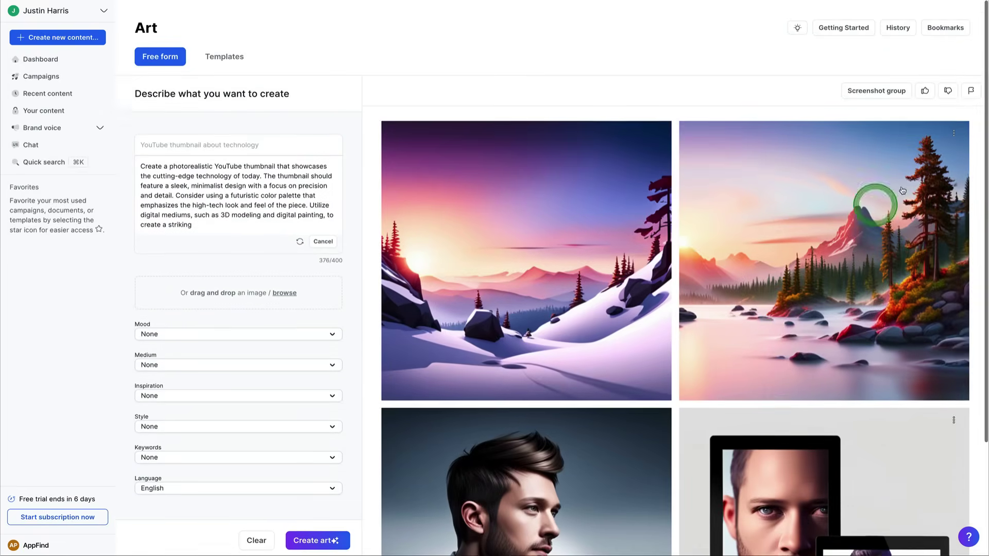
- Rate the image results as disliked, then change the rating to liked
left_click_drag(982, 129, 982, 81)
left_click(945, 86)
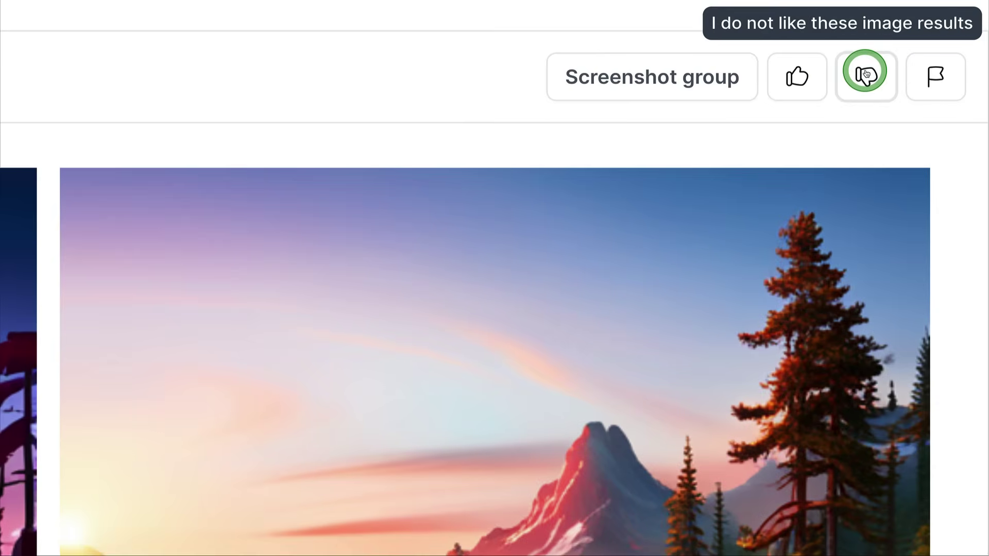
left_click(804, 74)
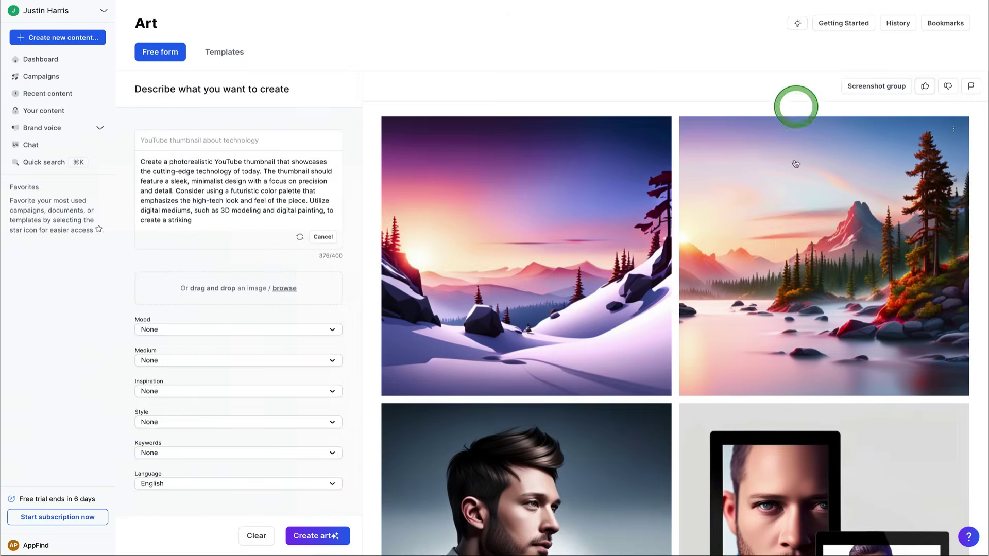
- Enlarge the monitors image and the man-in-suit portrait, view its options, then return to the grid
scroll(799, 309, "down", 3)
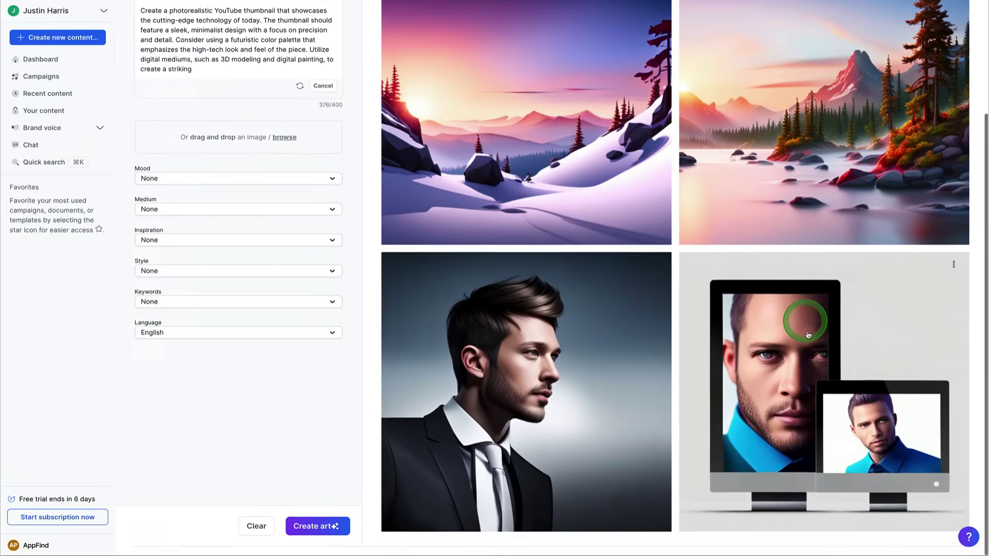
left_click(801, 340)
left_click(727, 336)
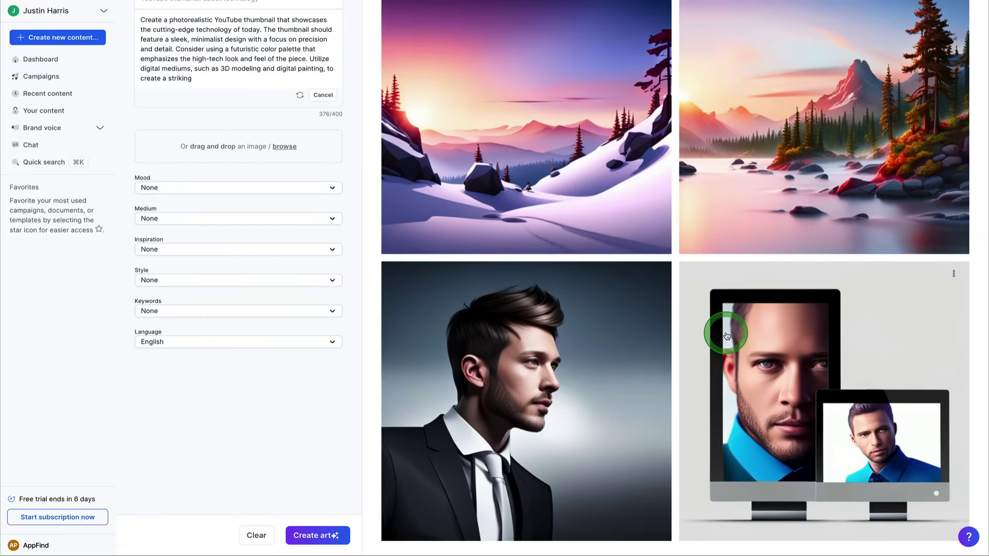
left_click(592, 371)
scroll(655, 295, "up", 3)
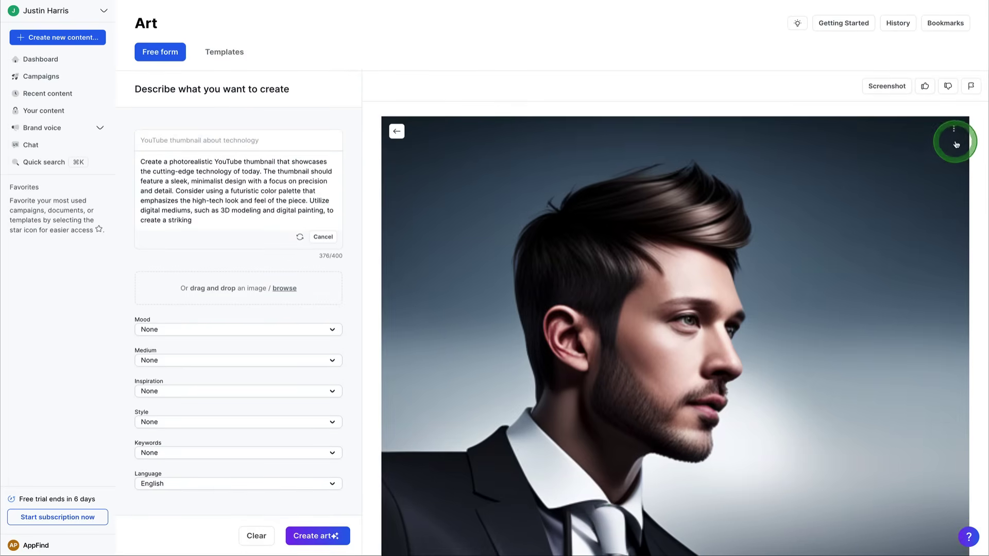
left_click(954, 130)
mouse_move(899, 186)
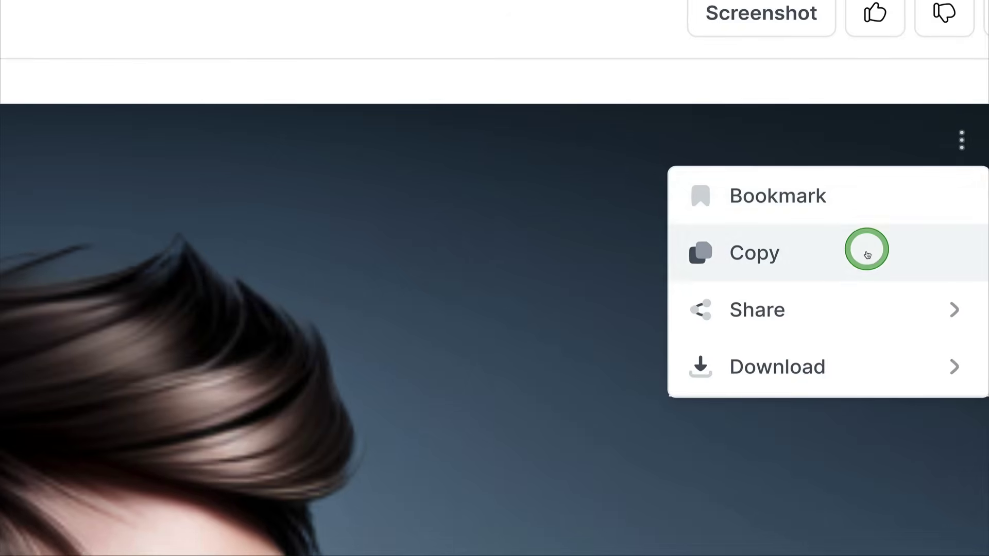
mouse_move(922, 185)
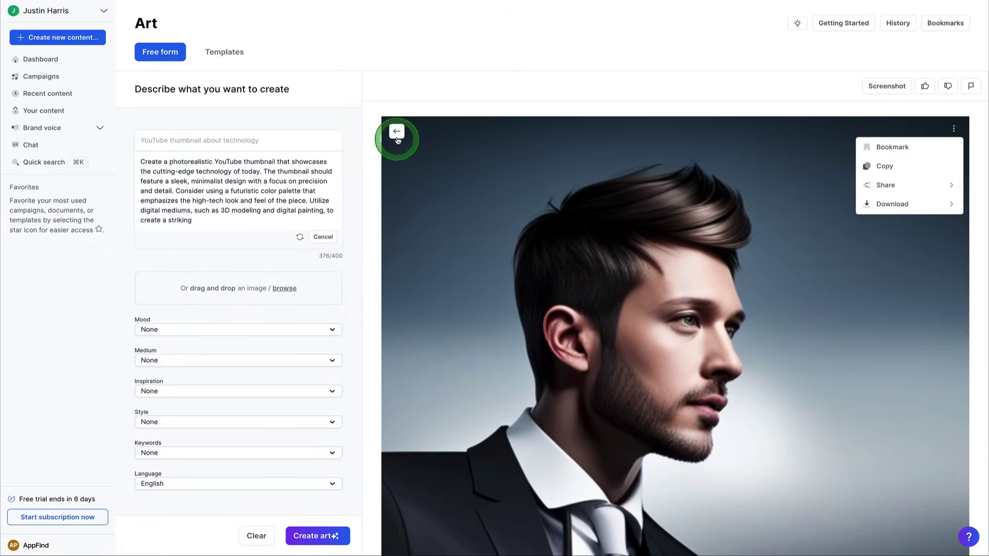
left_click(396, 132)
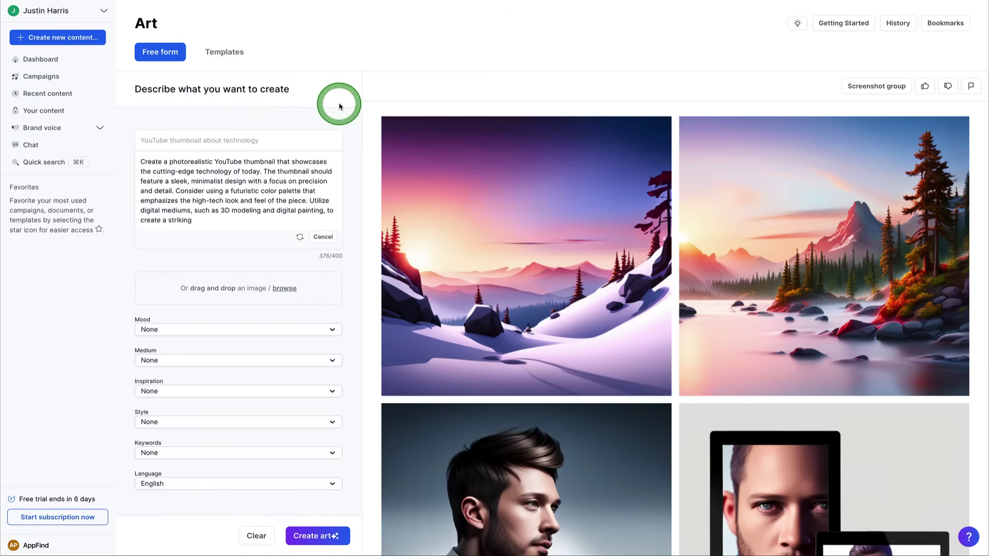
- Open the Ink art template and generate images from the description 'Flowers'
left_click(225, 53)
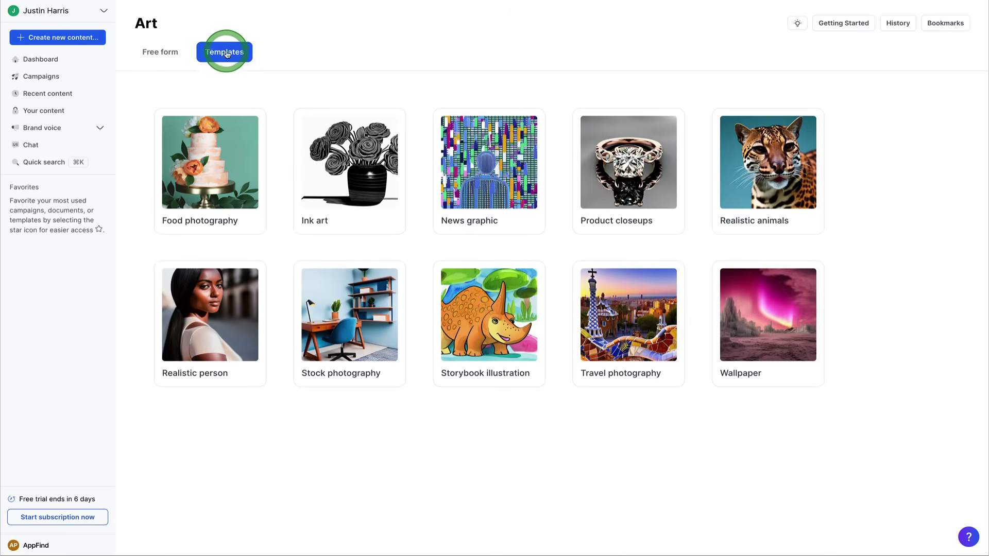
left_click(364, 168)
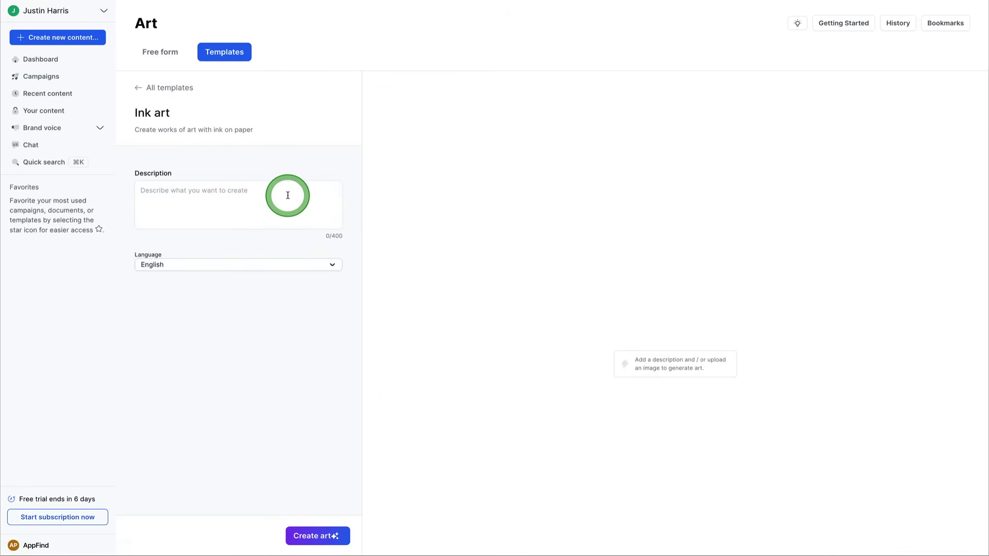
left_click(325, 535)
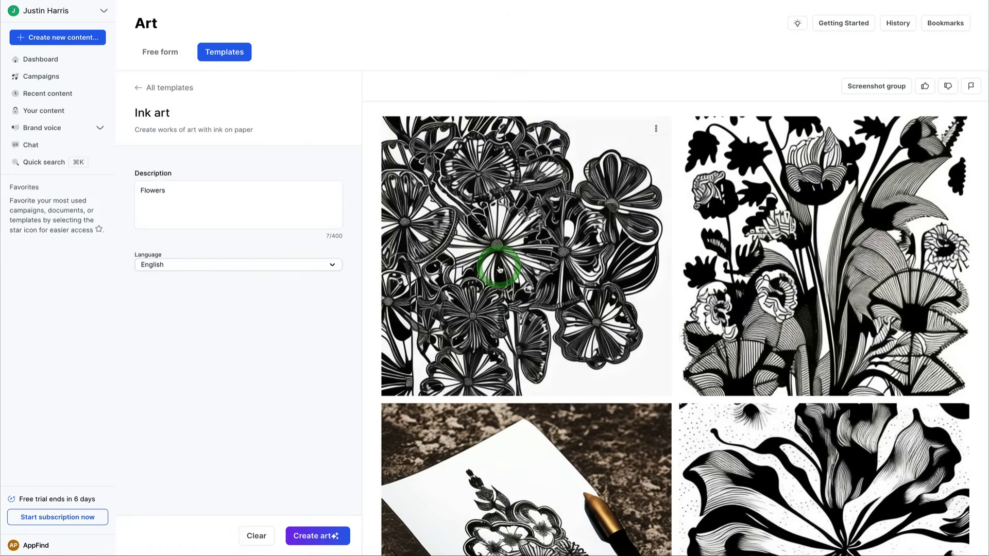
- Browse the four Ink art flower images, then return to the Art templates gallery
scroll(499, 267, "down", 3)
scroll(768, 342, "up", 3)
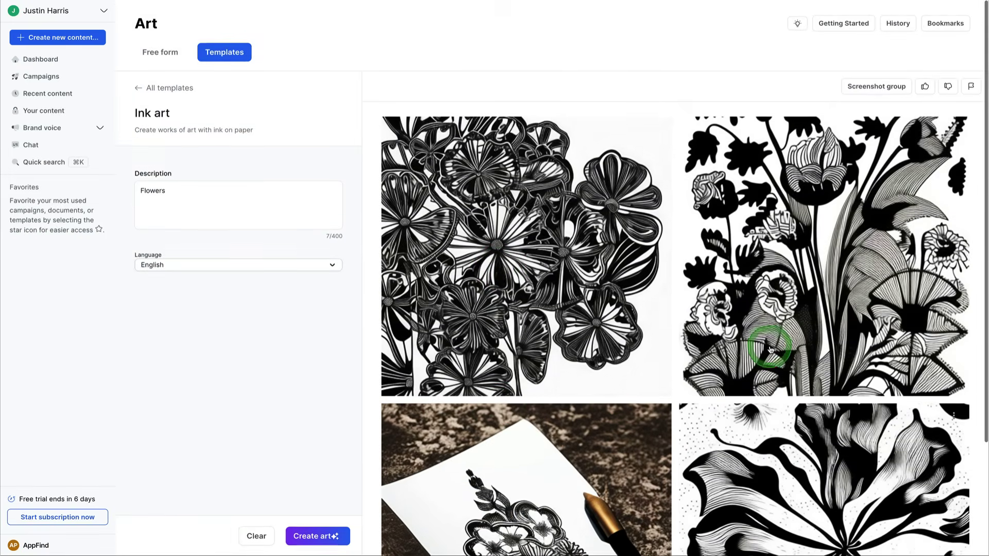
scroll(770, 349, "down", 3)
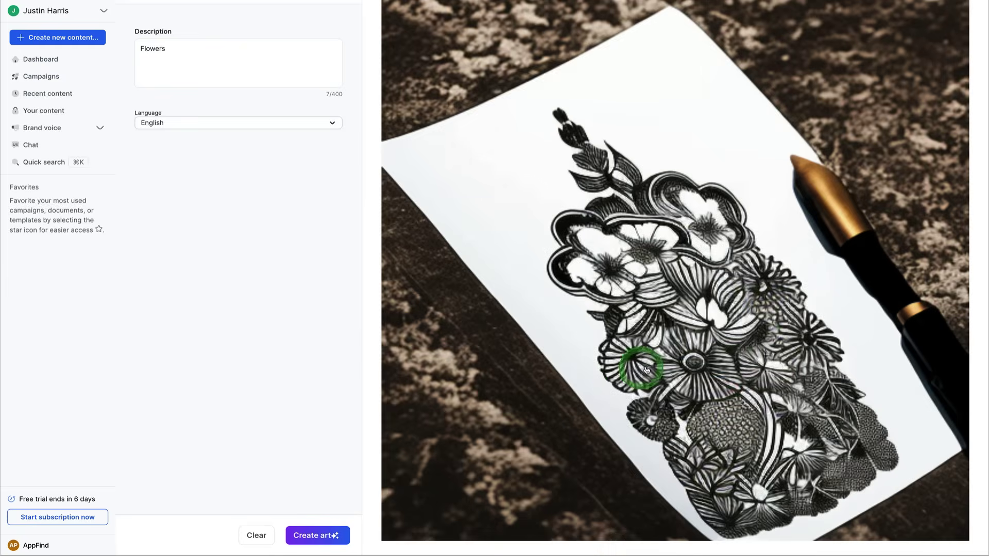
scroll(710, 342, "up", 3)
scroll(713, 343, "up", 1)
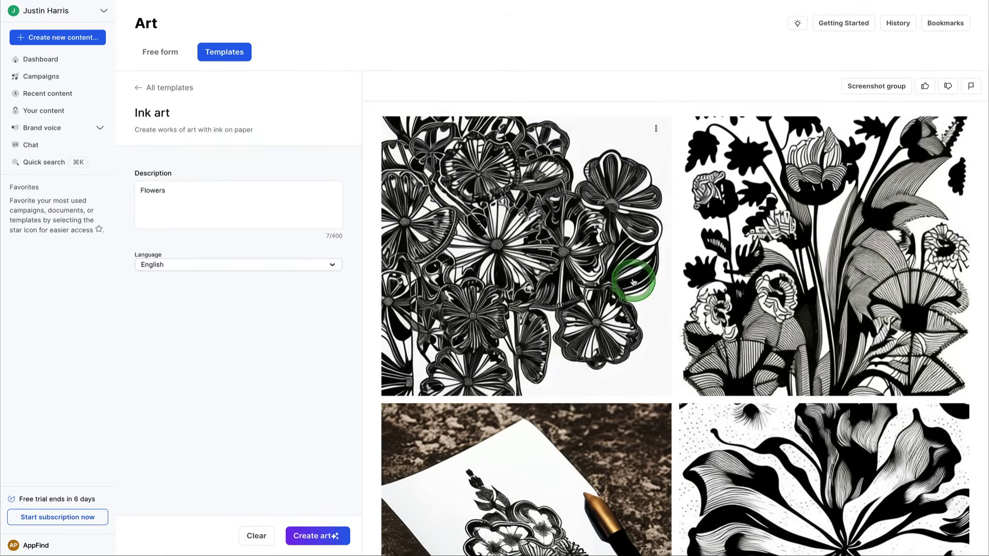
left_click(137, 90)
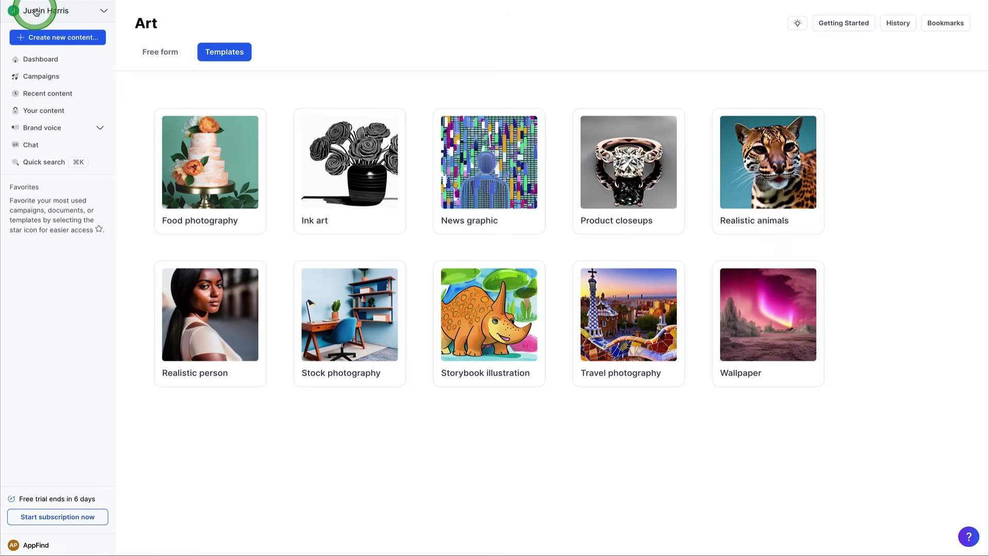
- From the Dashboard, create new content from a template to reach the Templates library
left_click(41, 59)
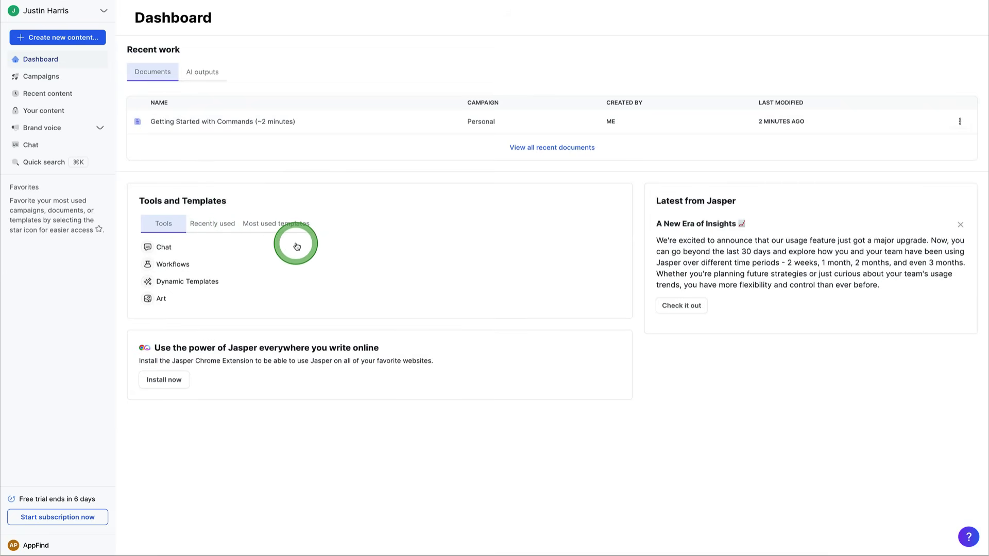
left_click(85, 37)
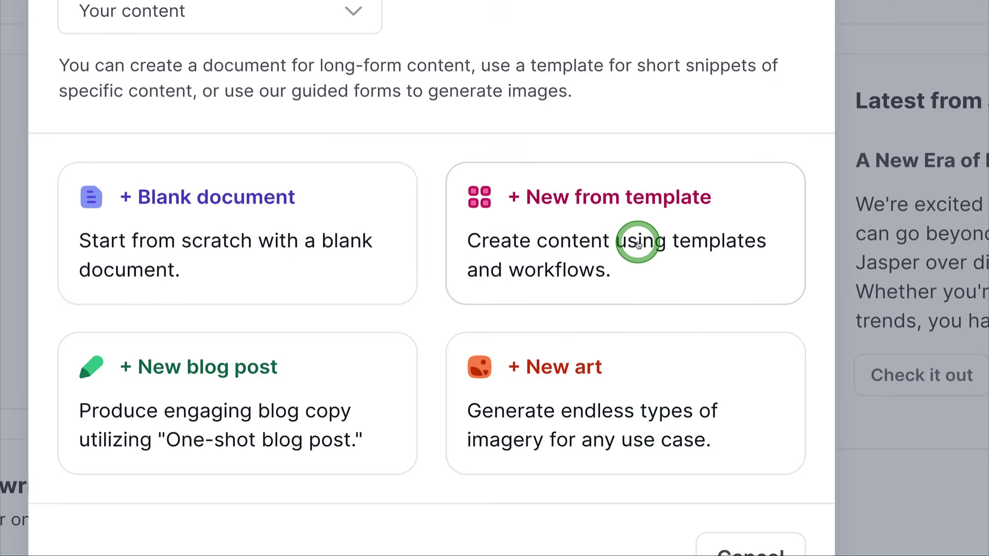
left_click(638, 244)
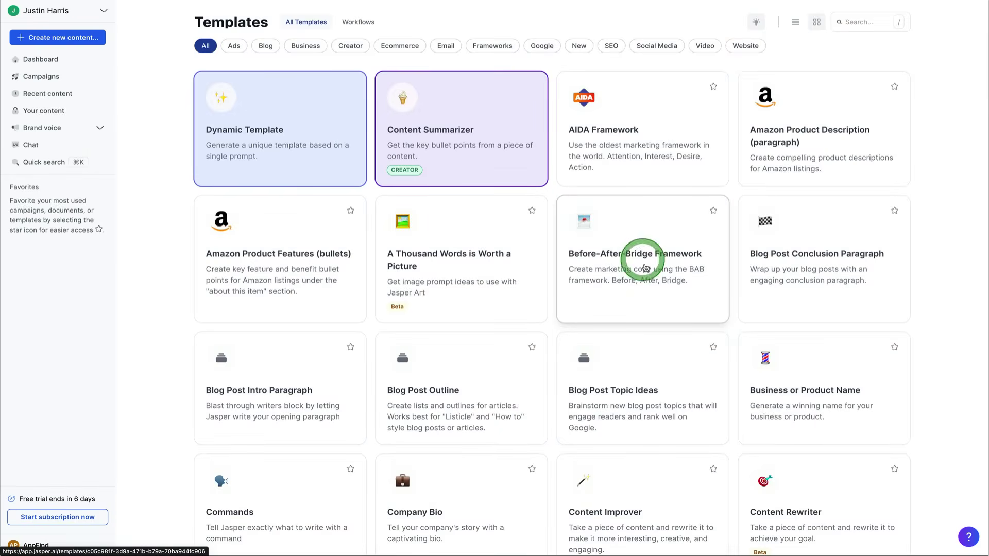
- Scroll the Templates grid and open the Company Bio template
scroll(654, 292, "down", 6)
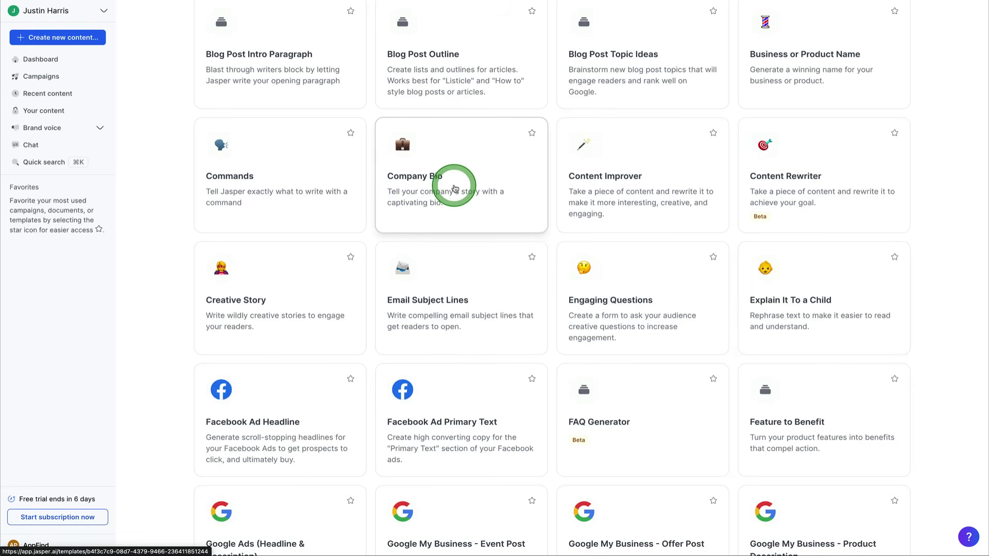
scroll(448, 194, "up", 2)
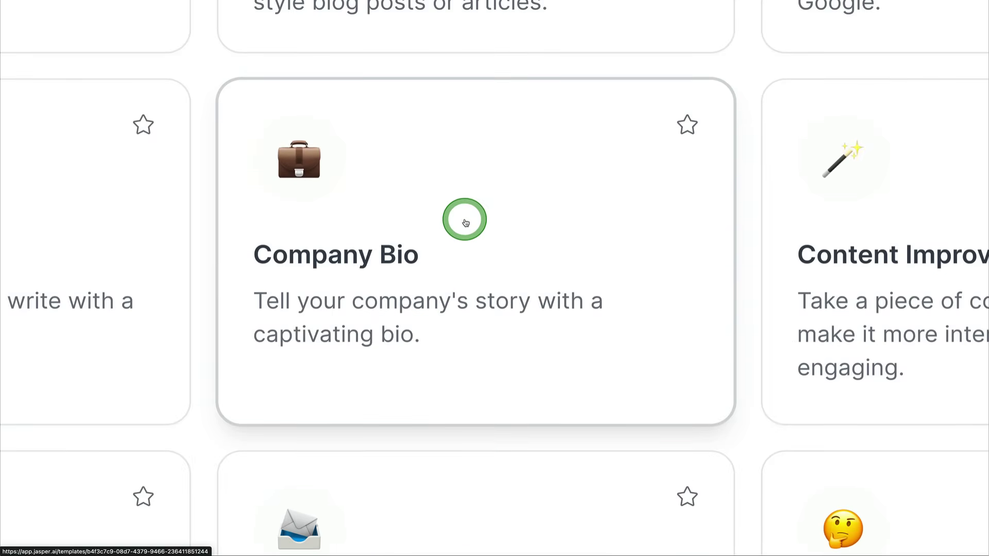
left_click(466, 223)
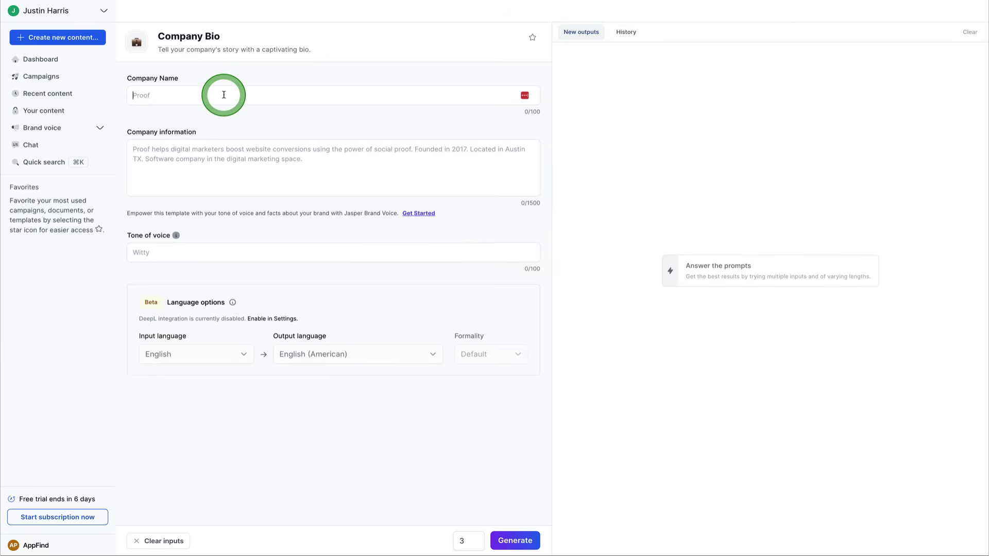
- Enter AppFind as the company name and a description beginning 'AppFind makes'
left_click(291, 97)
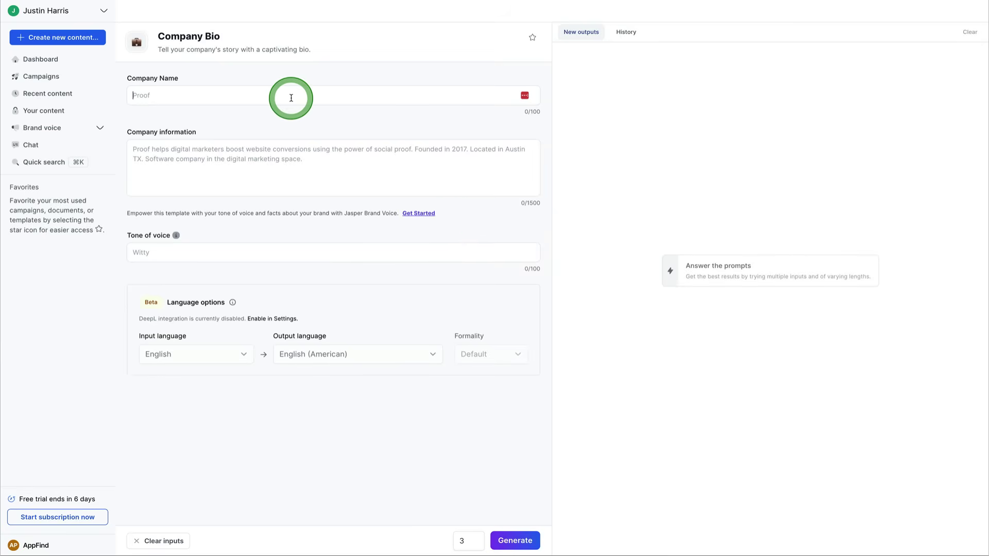
type("A")
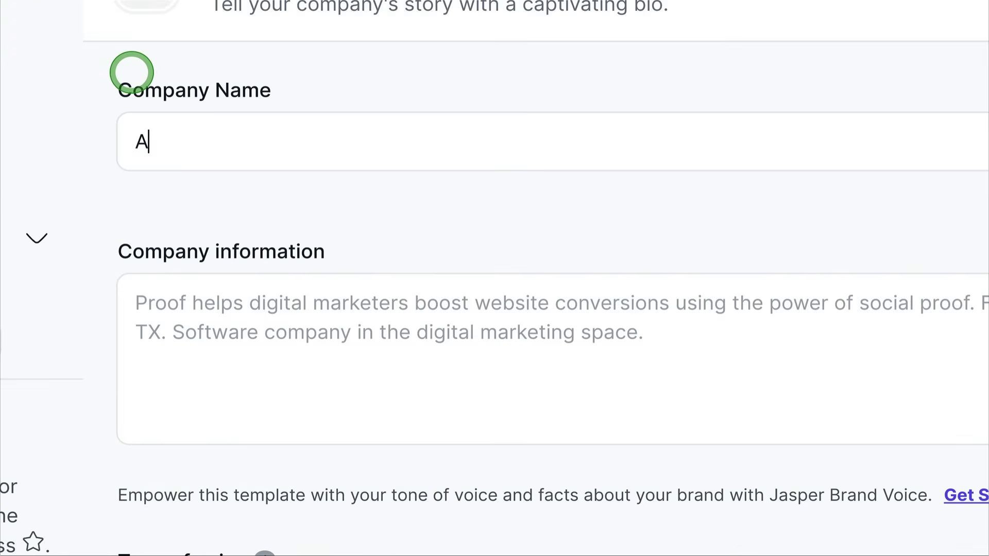
type("nd")
left_click(371, 397)
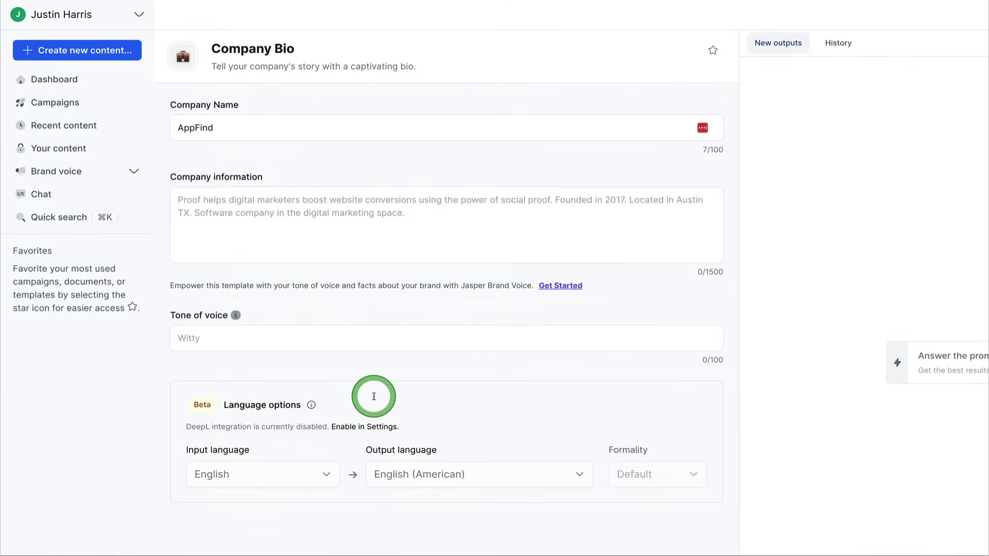
type("AppFind makes the best youTube videos and AI apps/tools for people to check out.")
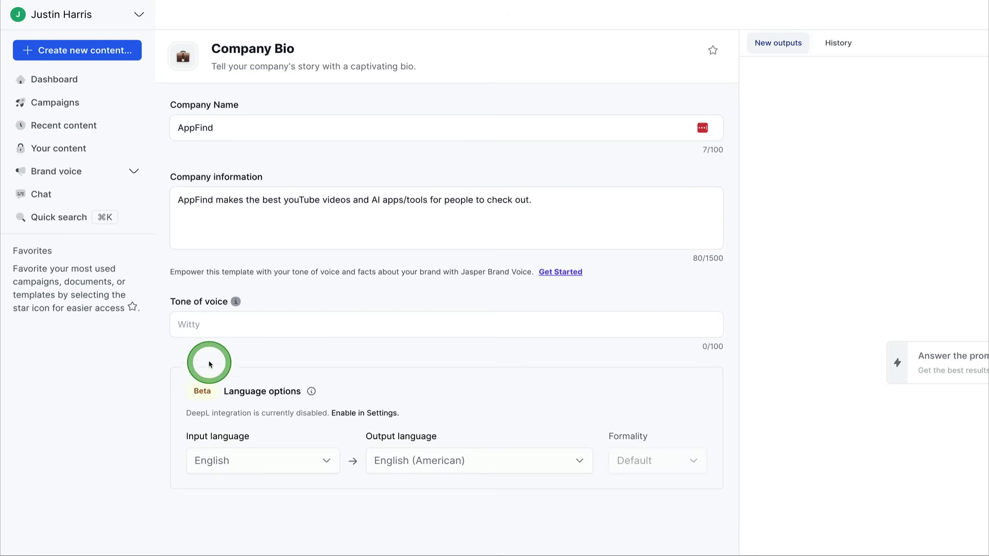
- Set the tone of voice to Fun with 3 outputs
left_click(202, 336)
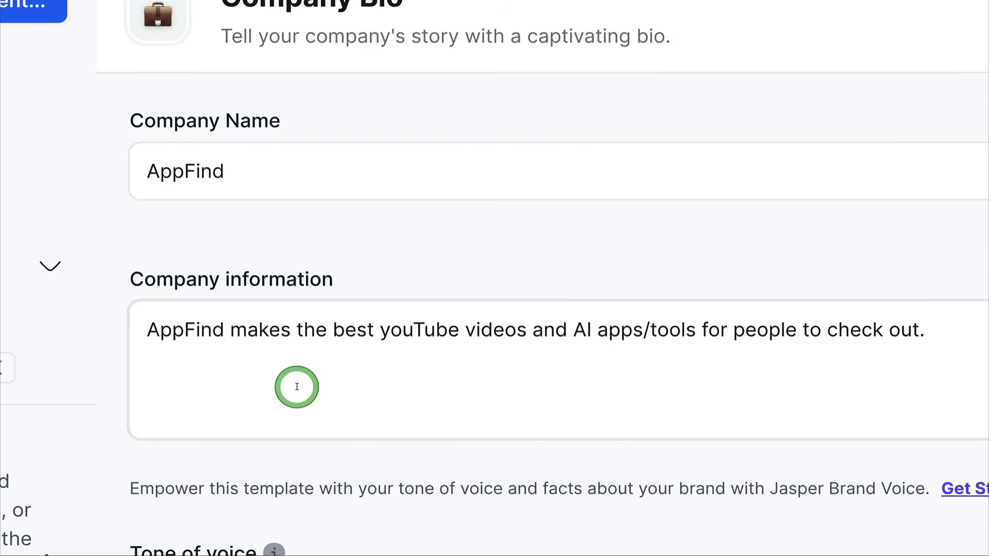
scroll(296, 387, "down", 1)
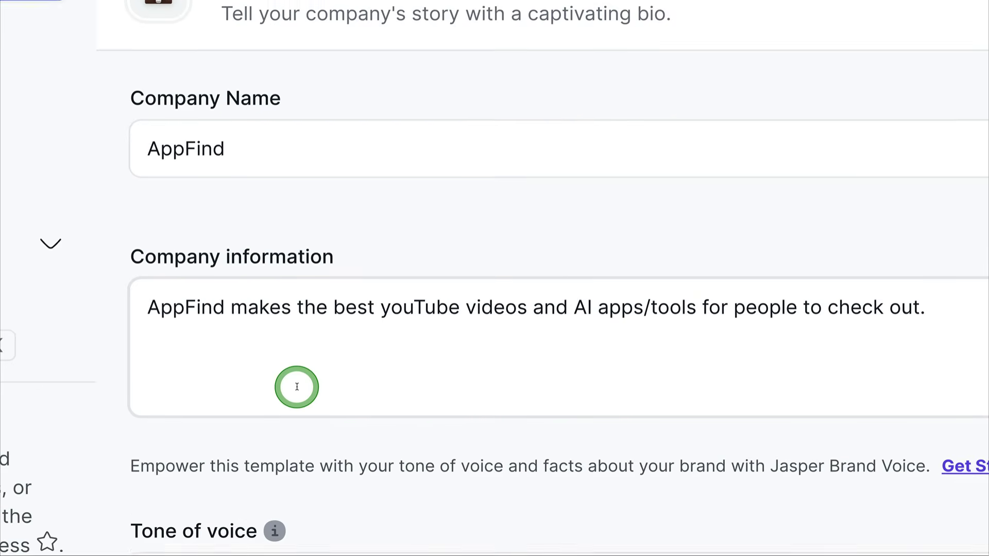
scroll(297, 387, "down", 3)
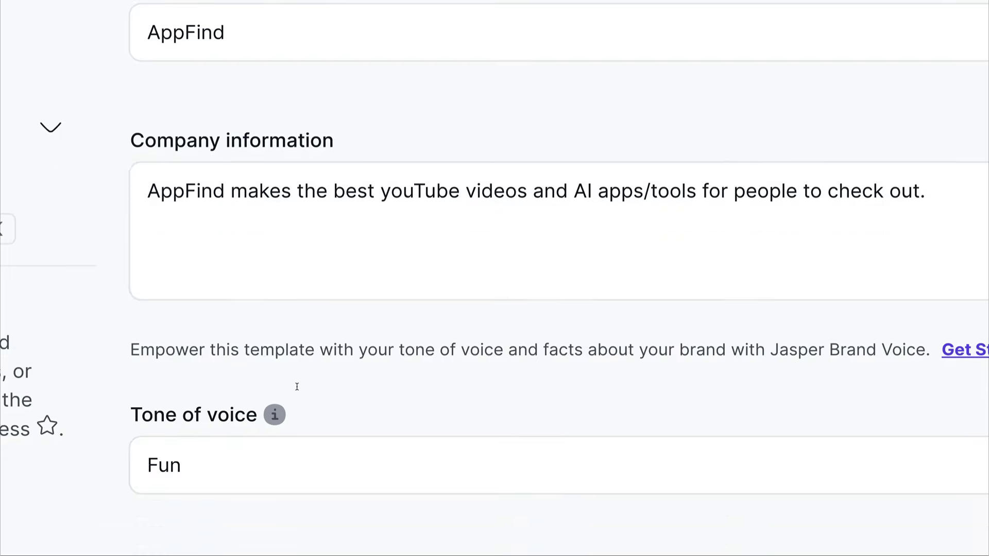
scroll(289, 352, "down", 5)
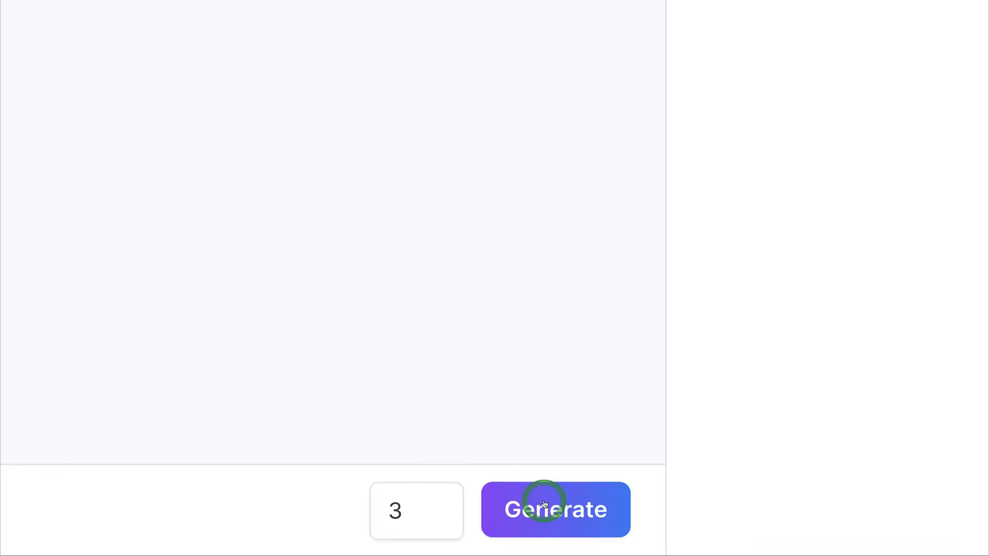
- Generate Fun-toned AppFind company bios, such as one opening 'Meet AppFind!'
left_click(545, 504)
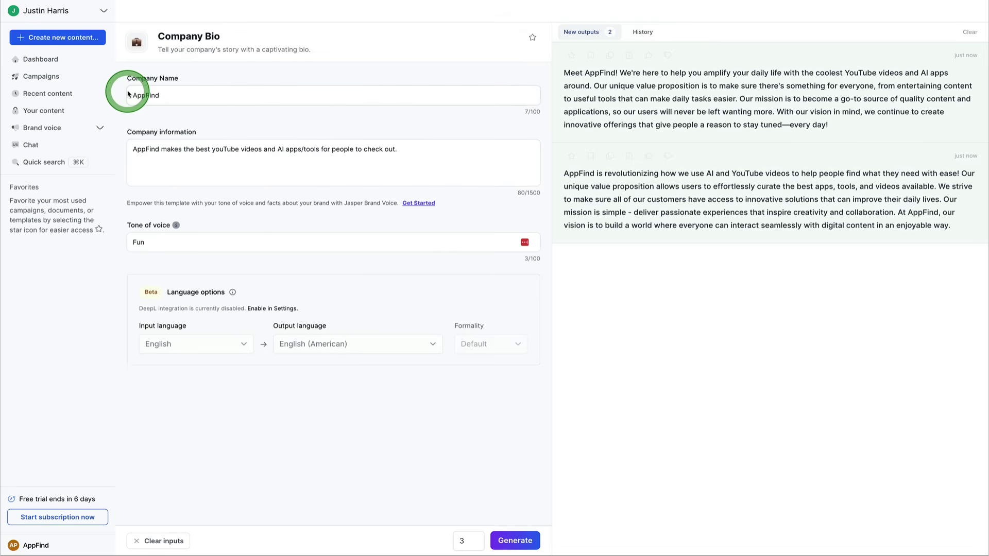
- Expand Brand voice in the sidebar and open its Knowledge Base page
left_click(46, 130)
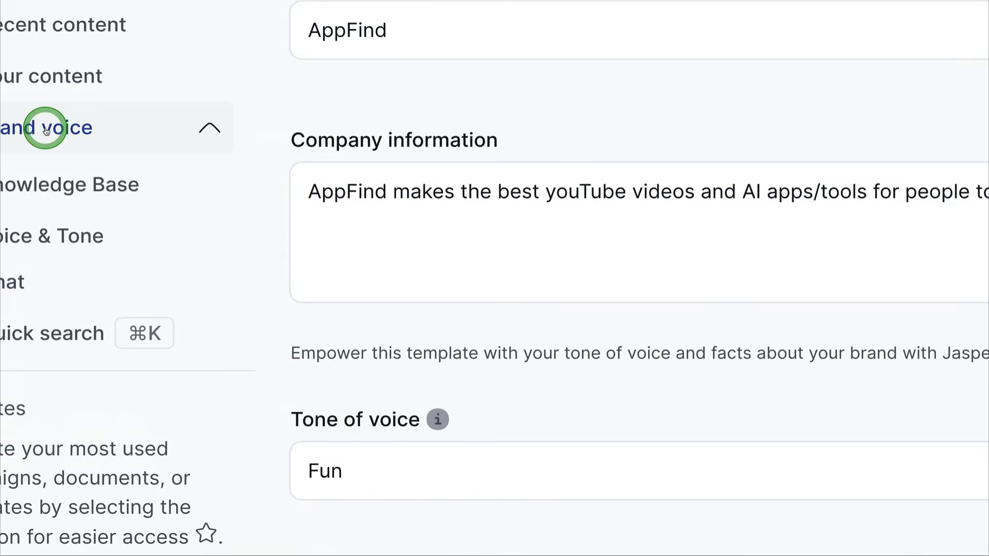
left_click(39, 146)
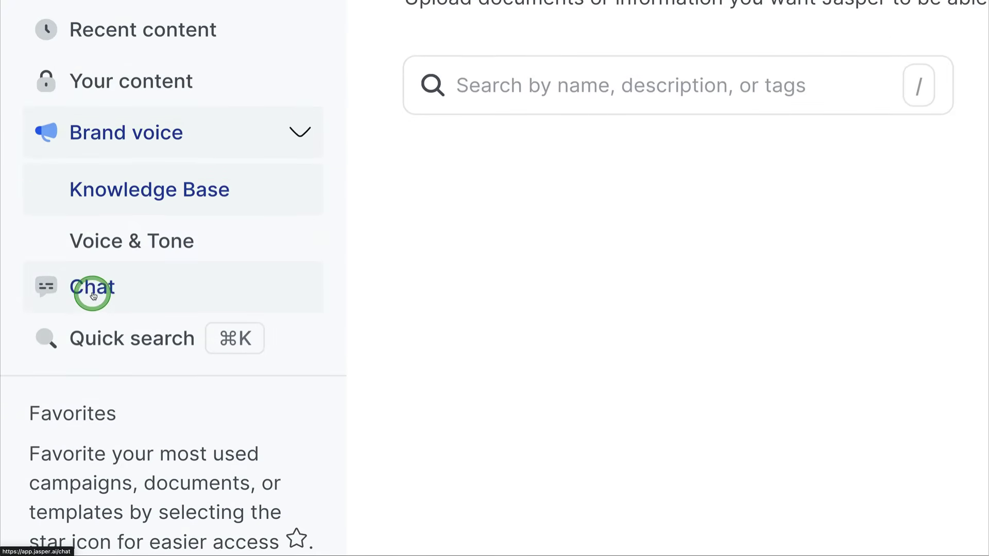
- In a new chat, request a closing statement about AI tools and apps for AppFind's YouTube channel
left_click(94, 296)
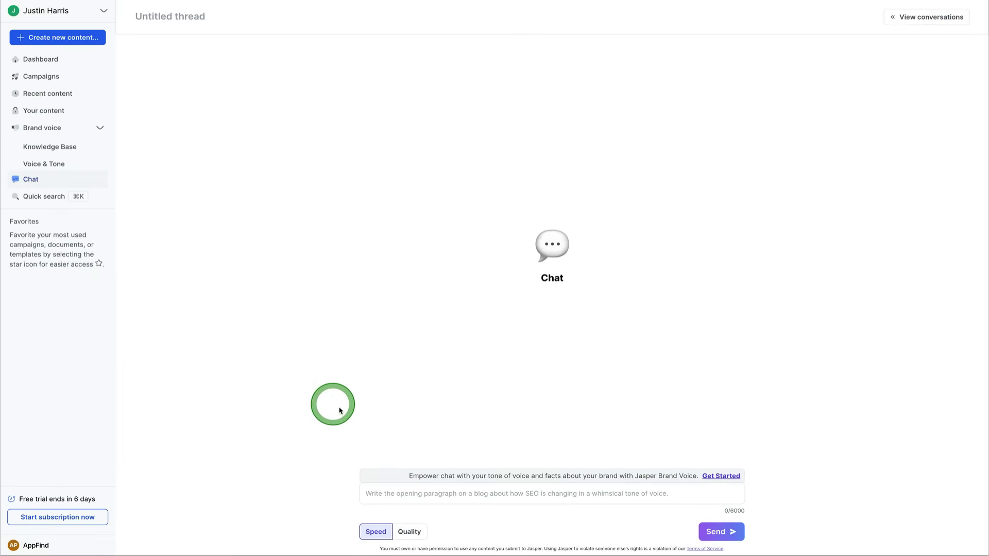
left_click(457, 492)
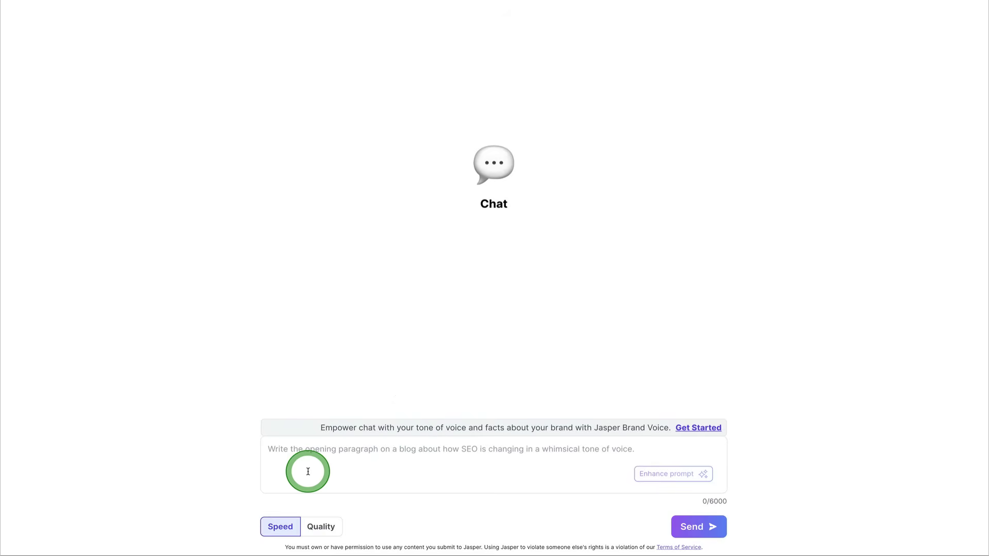
type("write ")
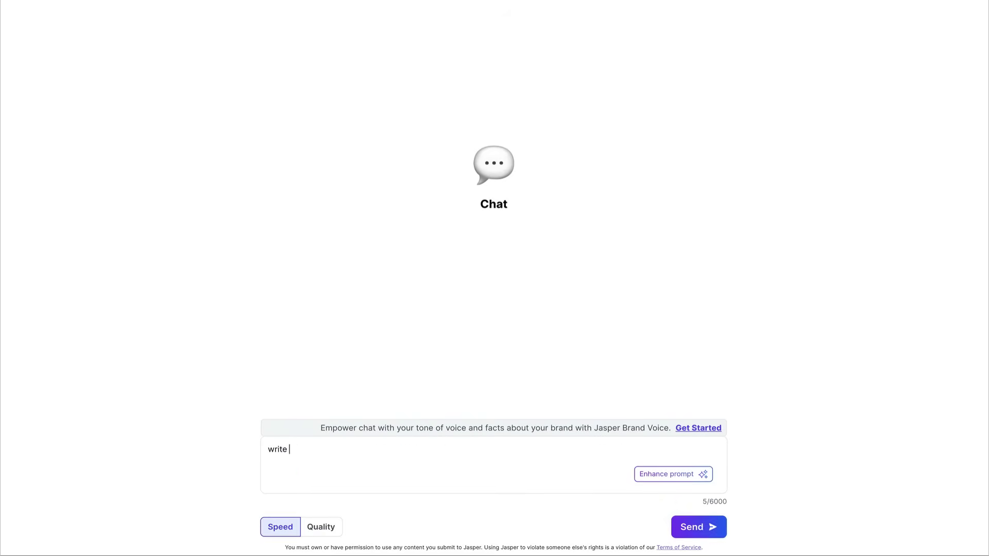
type("a closing statement for AI tools and apps on the AppFind Youtube channel")
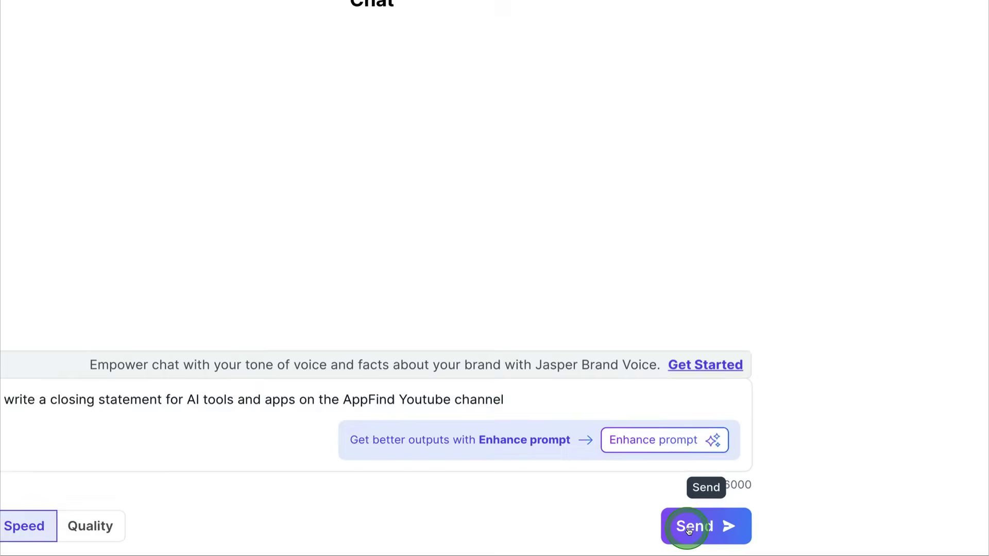
left_click(689, 531)
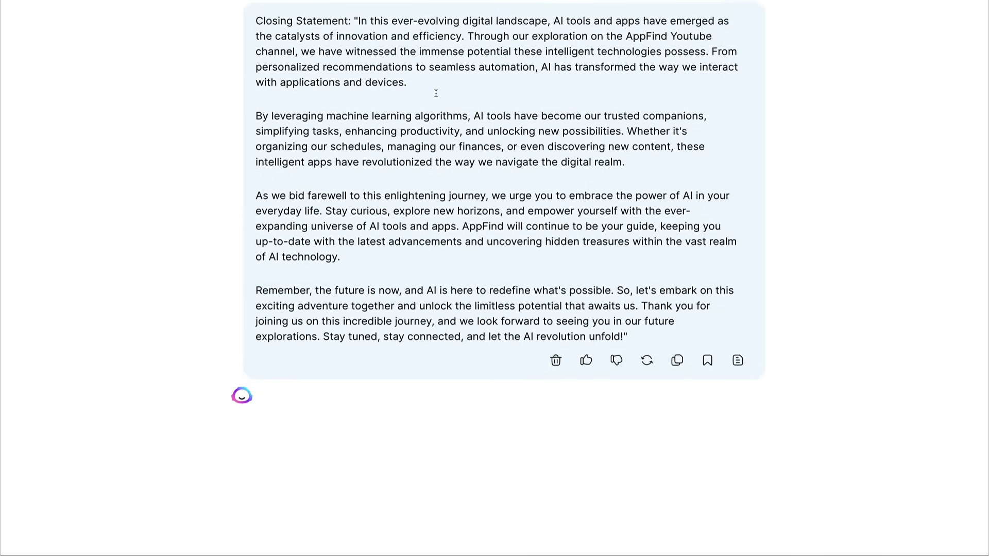
scroll(436, 93, "up", 3)
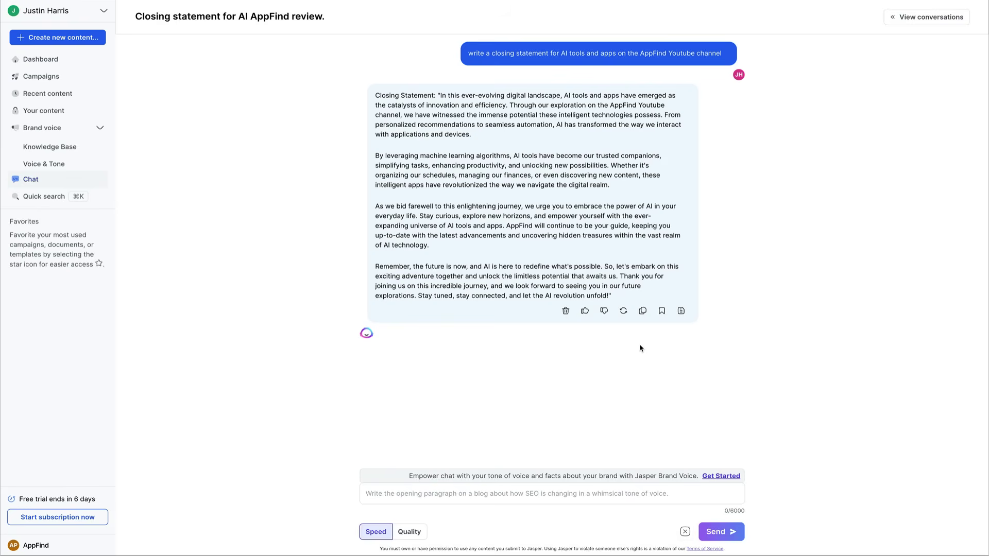
- Send 'Make this shorter.' to get a condensed closing statement
left_click(562, 494)
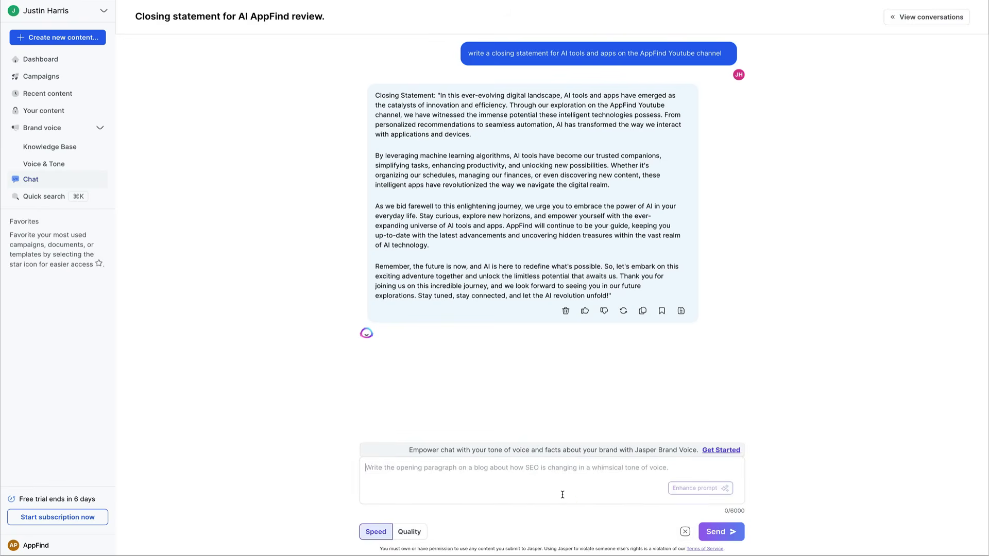
type("Make this shor")
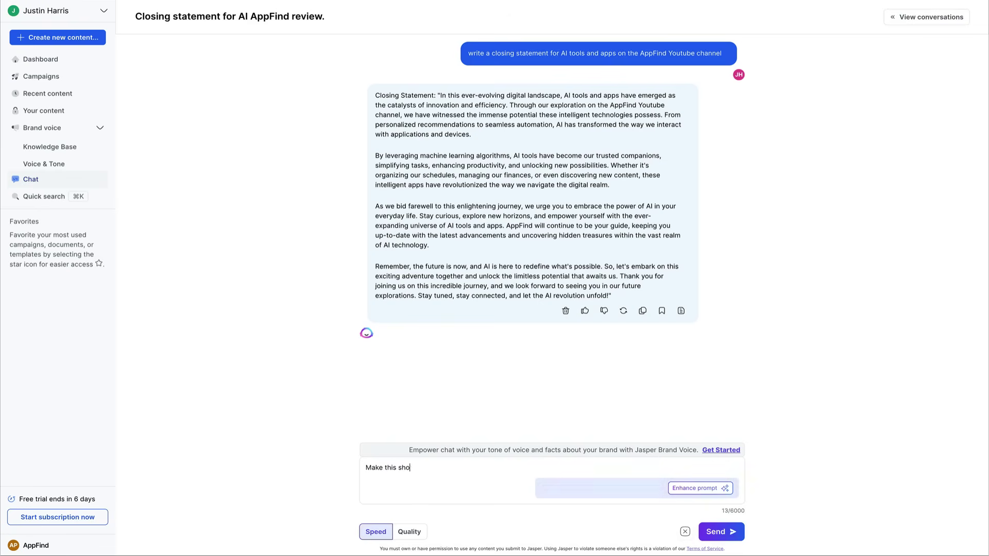
type("ter.")
left_click(734, 532)
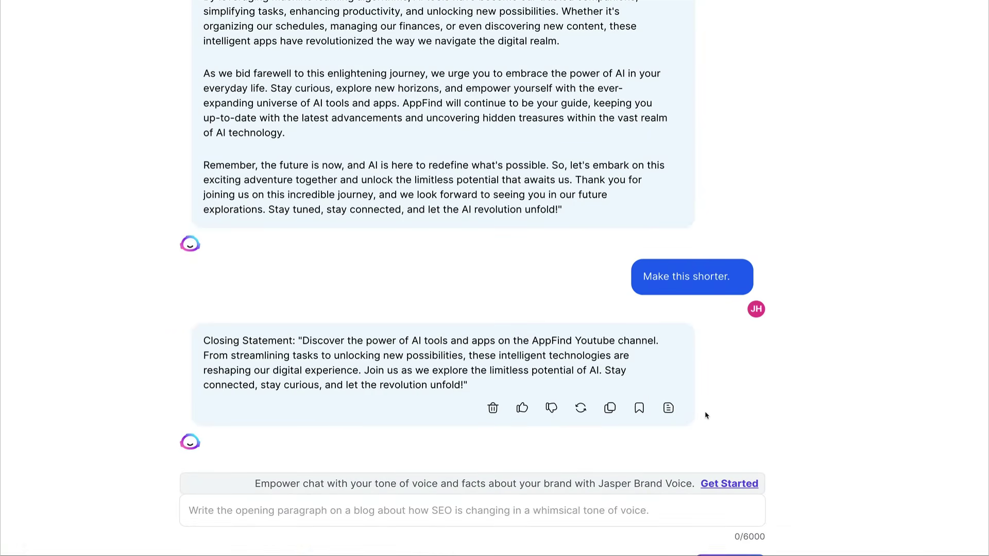
scroll(706, 415, "up", 5)
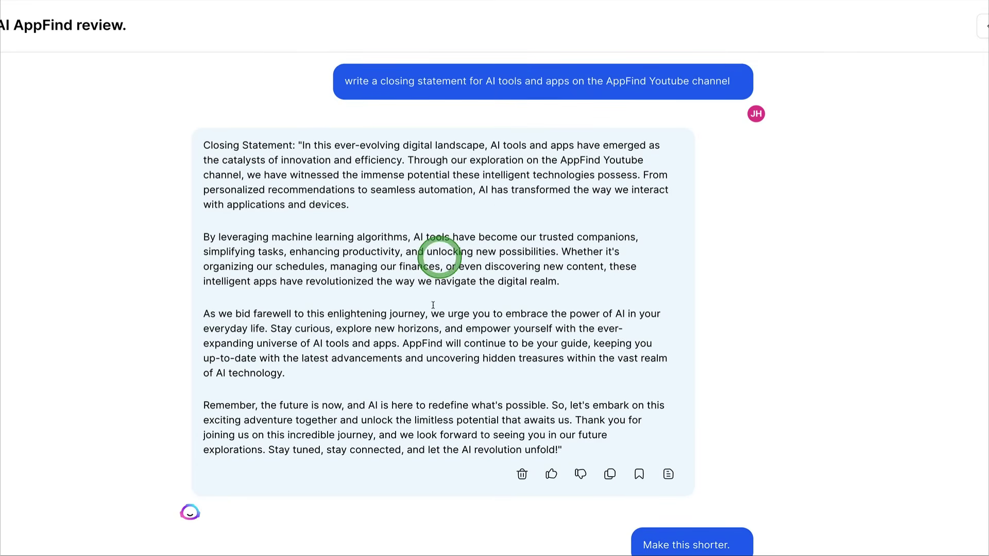
scroll(430, 439, "down", 6)
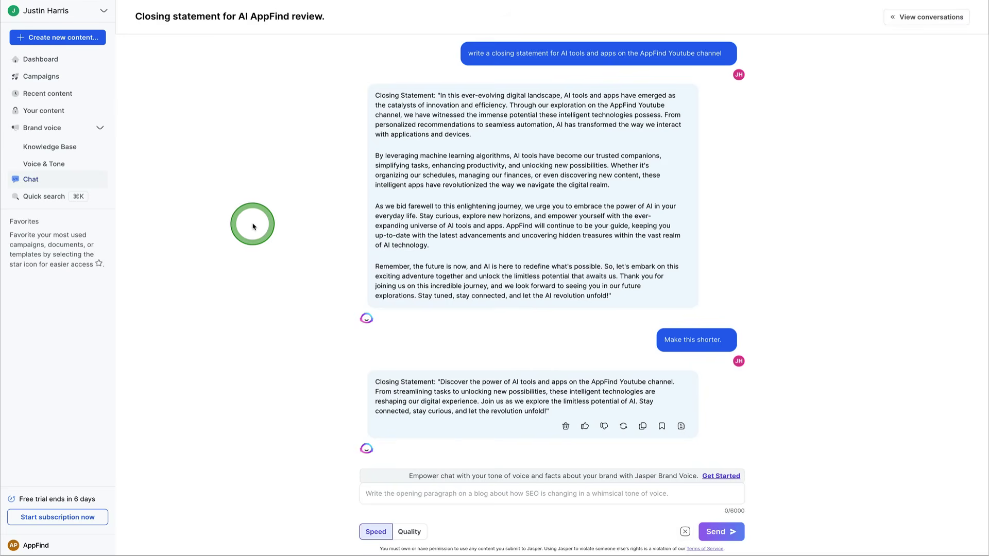
- Move through Chat, Campaigns and Dashboard, then reopen Getting Started with Commands from Recent work
left_click(12, 177)
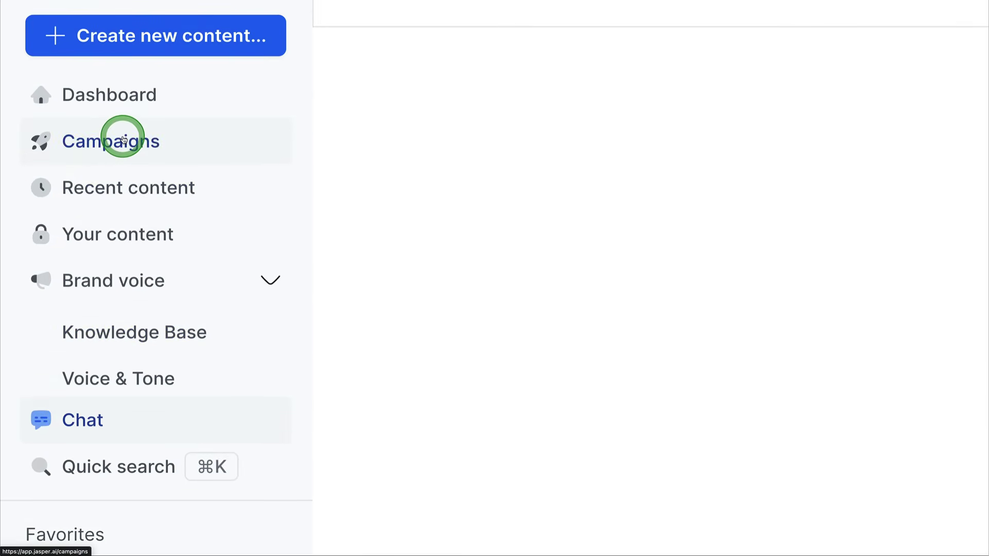
left_click(124, 139)
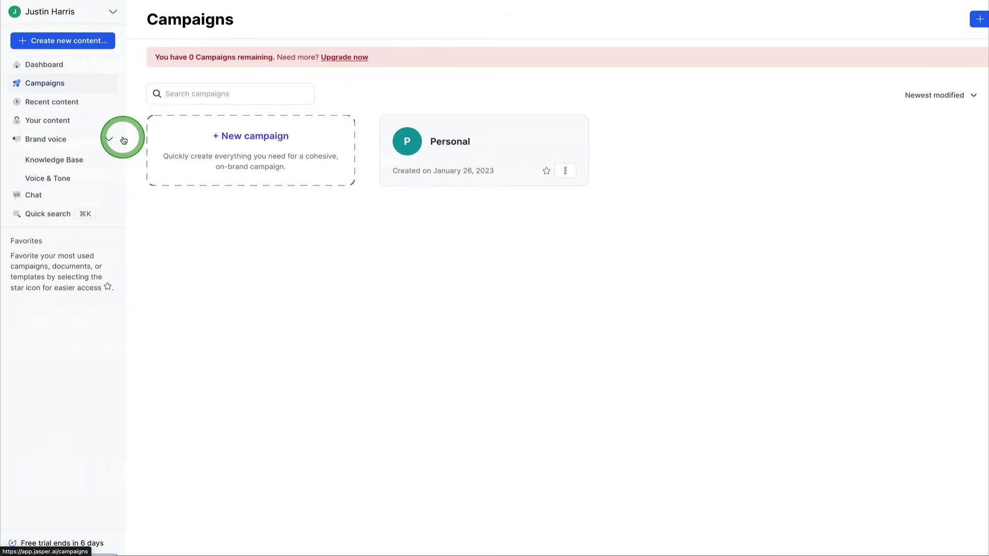
left_click(57, 59)
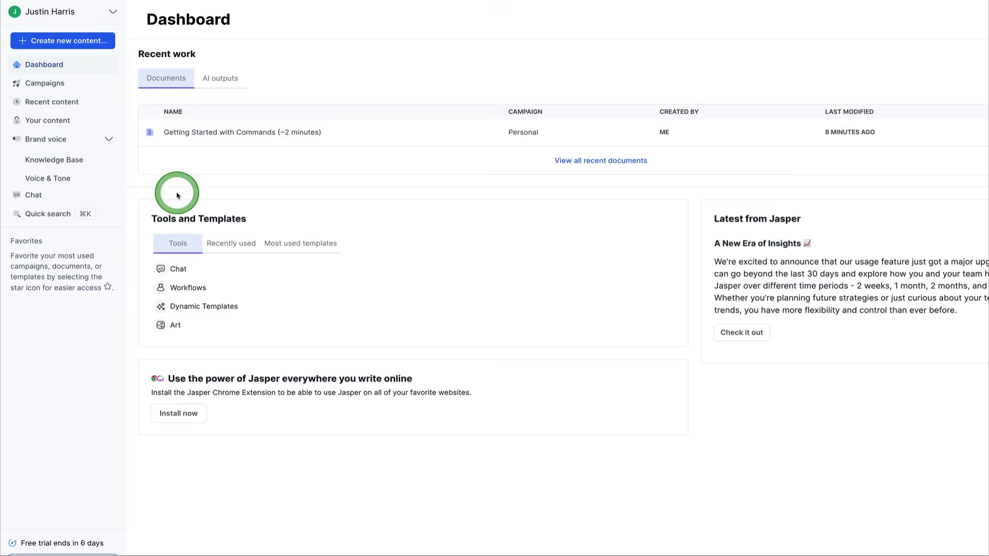
left_click(186, 135)
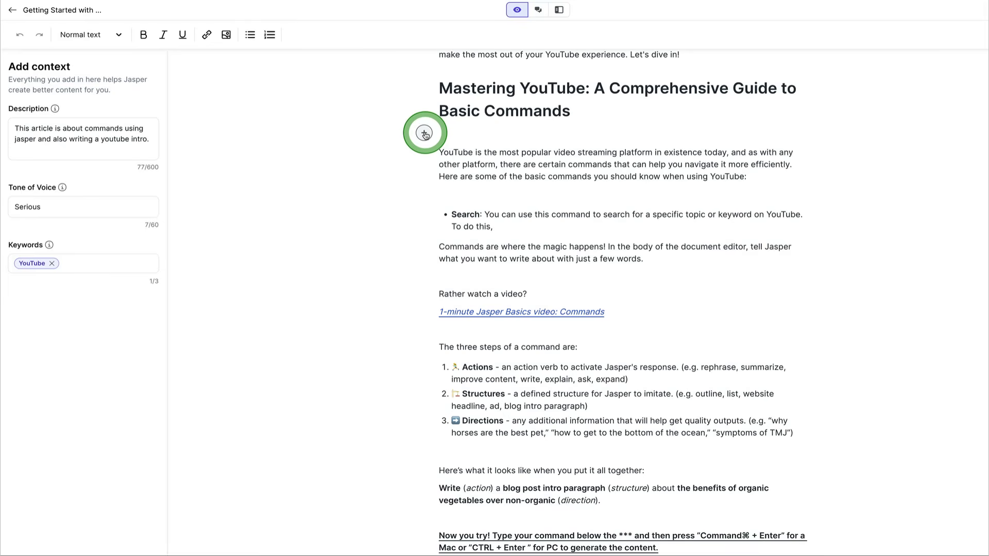
- Have Jasper write about YouTube short-form videos, then select the new 'Embracing the Power of Short-Form Content' section
left_click(425, 134)
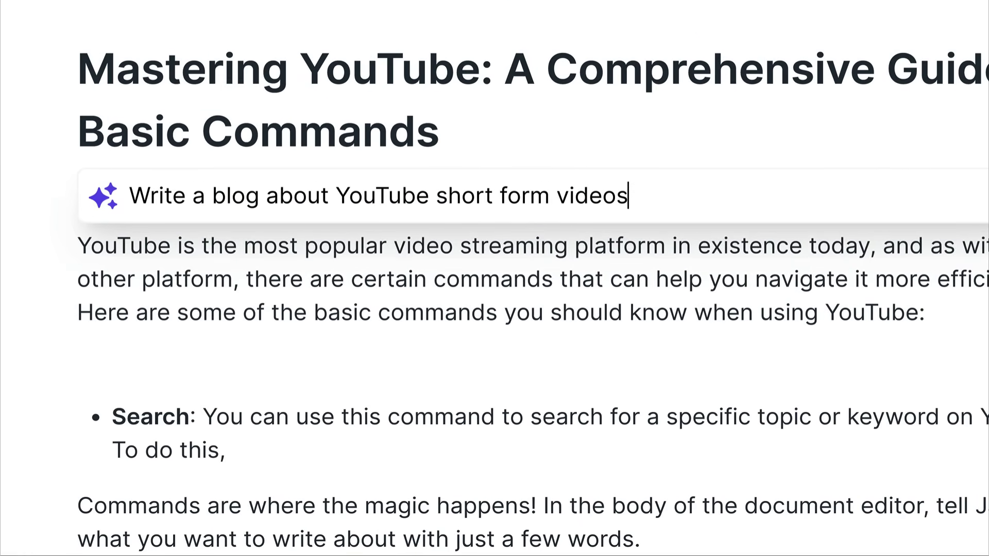
left_click(721, 161)
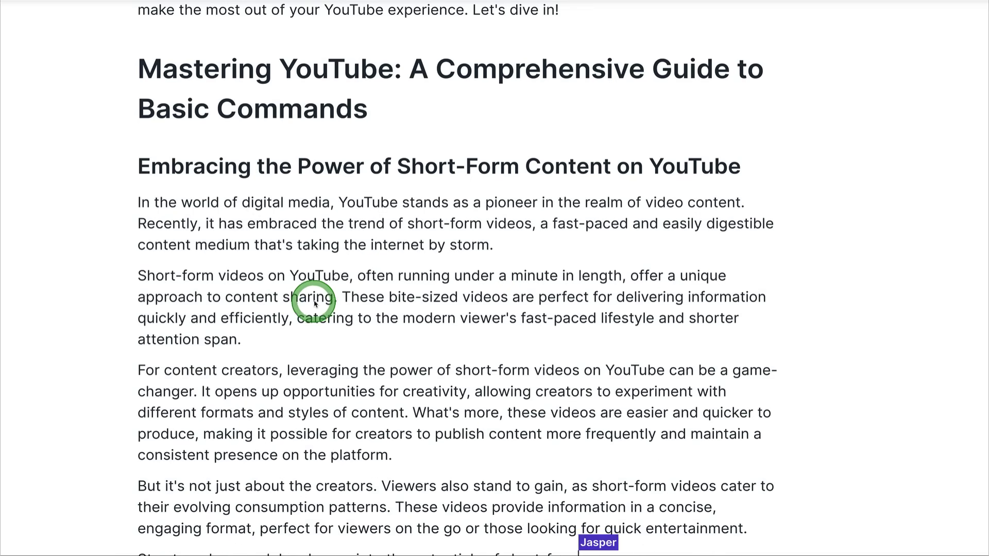
scroll(309, 303, "down", 5)
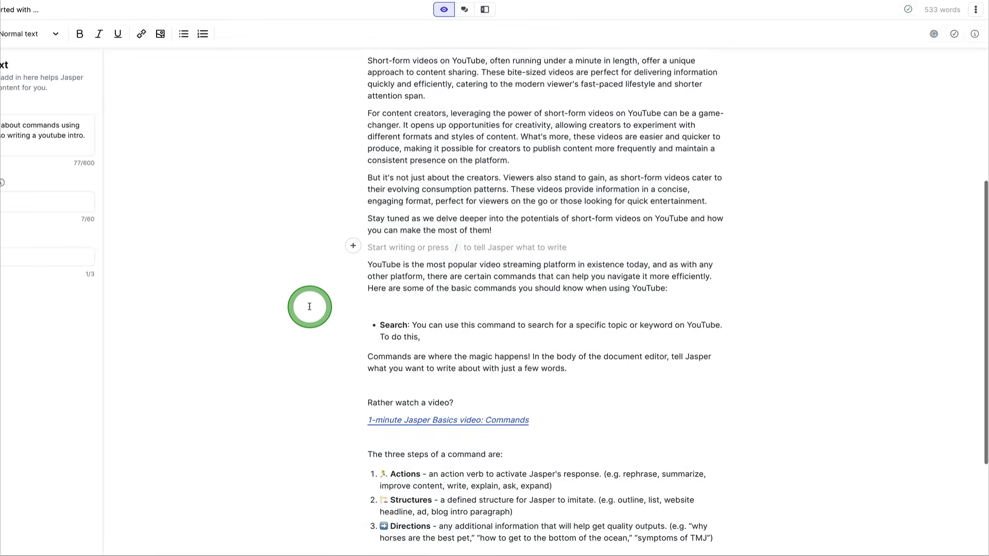
scroll(316, 304, "up", 2)
left_click_drag(438, 387, 366, 162)
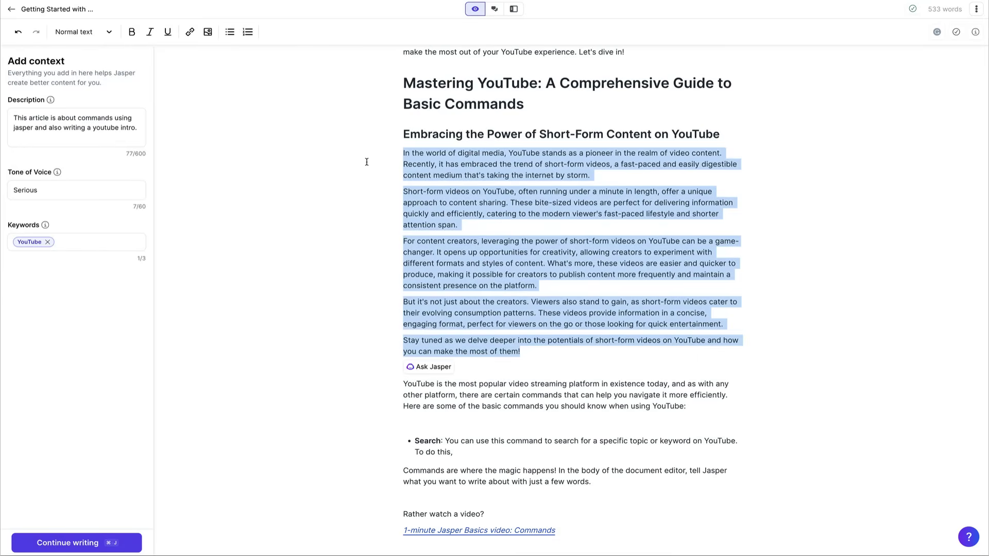
- Deselect the text, show the AppFind closing statement chat beside the document, and focus its message box
left_click(404, 143)
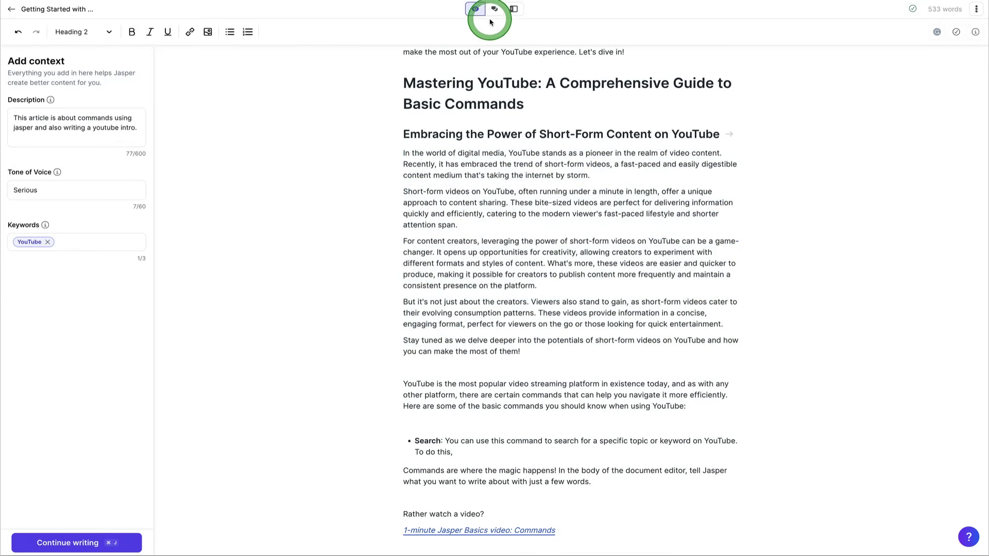
left_click(494, 11)
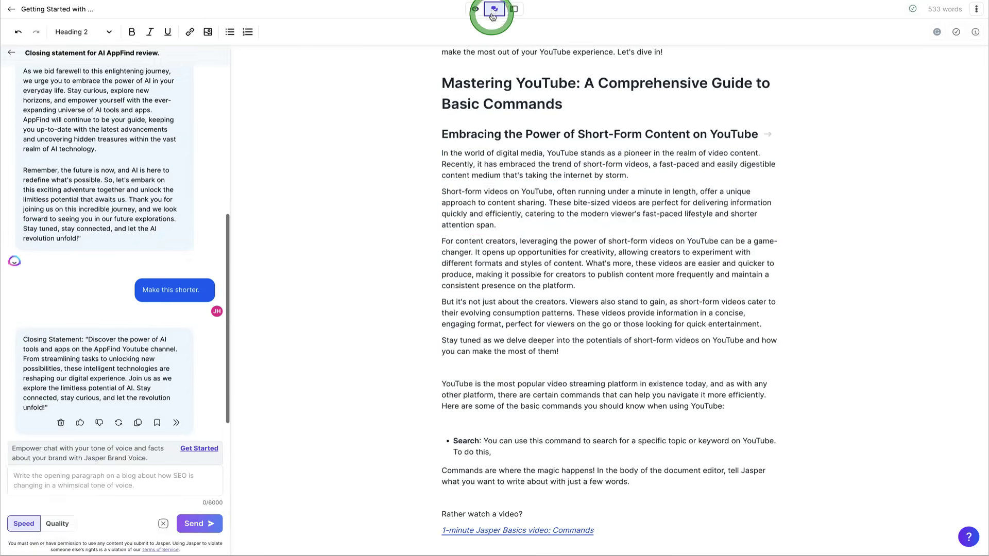
scroll(145, 308, "up", 3)
scroll(145, 308, "down", 3)
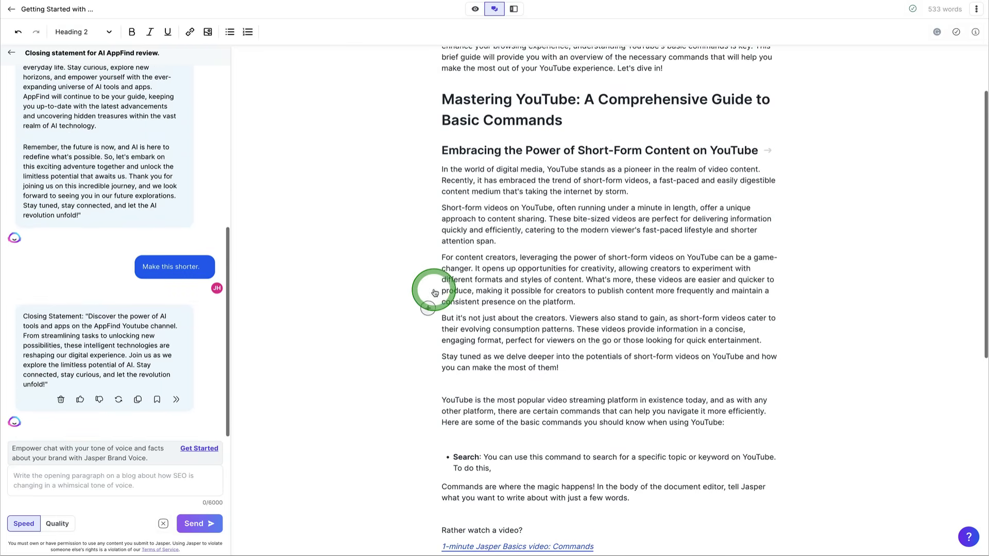
scroll(324, 288, "down", 3)
scroll(434, 289, "up", 3)
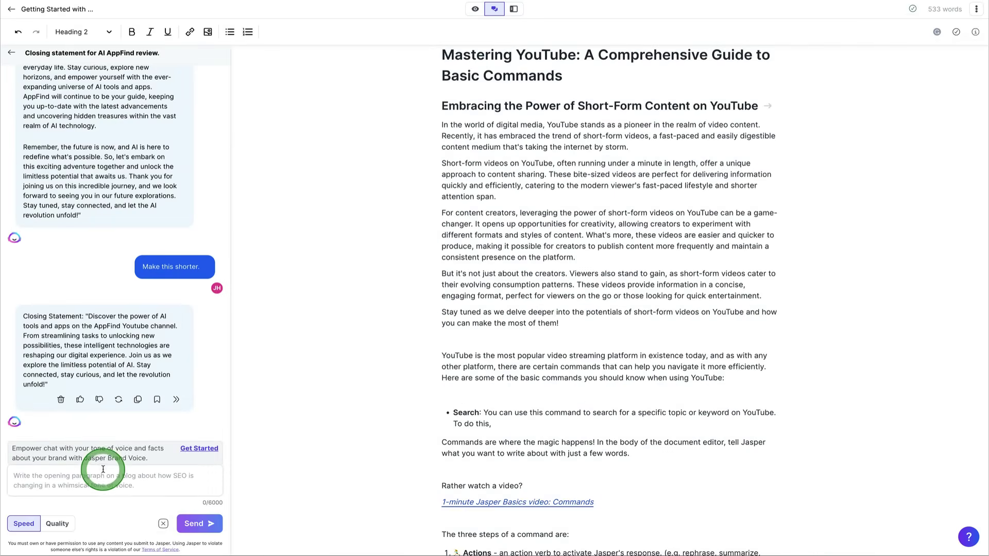
left_click(103, 469)
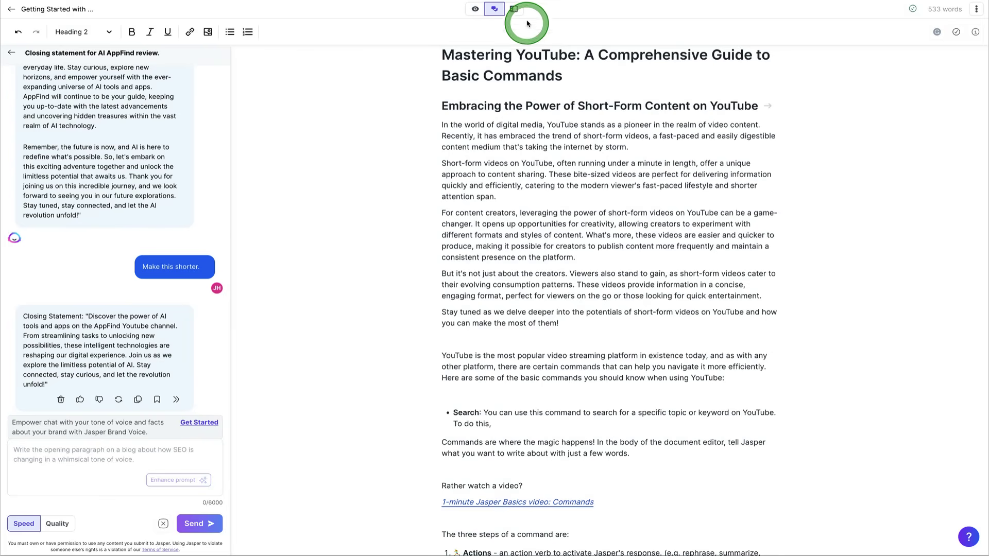
- Open the templates list beside the document and choose the Video Topic Ideas template
left_click(514, 10)
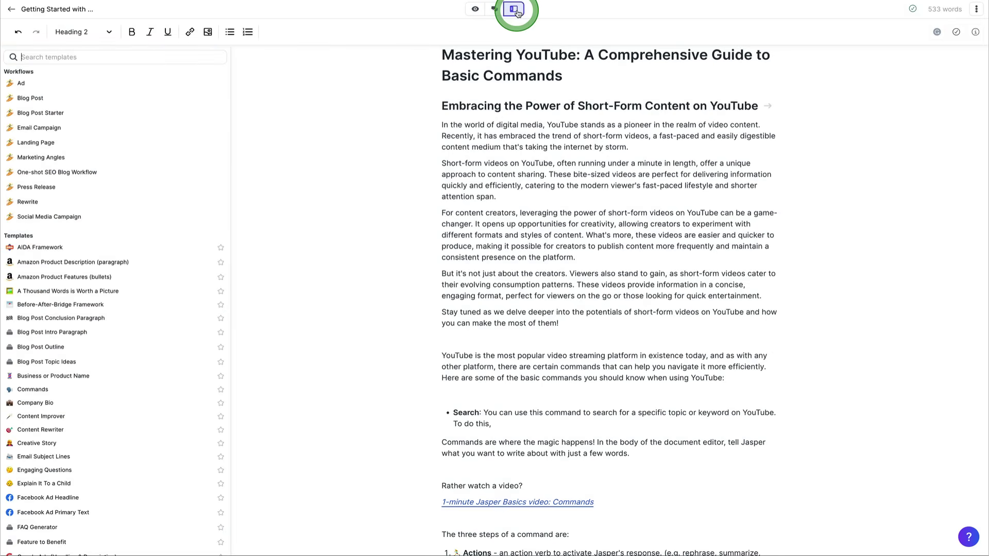
scroll(115, 259, "down", 1)
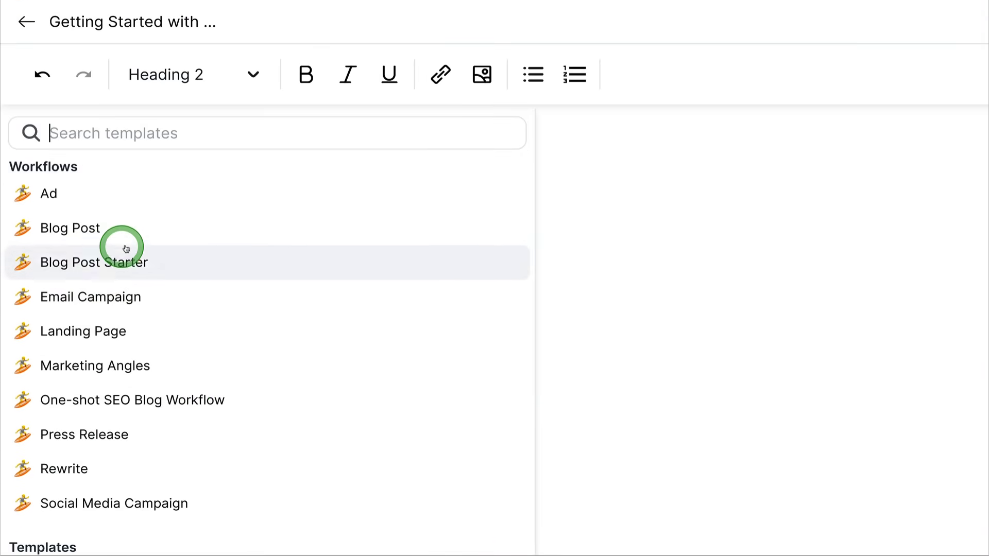
scroll(178, 214, "down", 1)
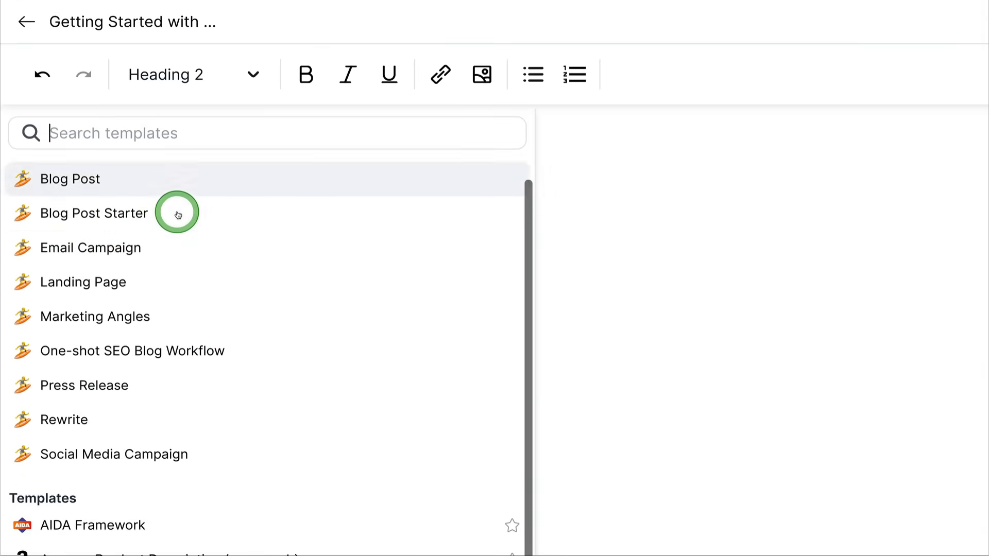
scroll(178, 214, "down", 10)
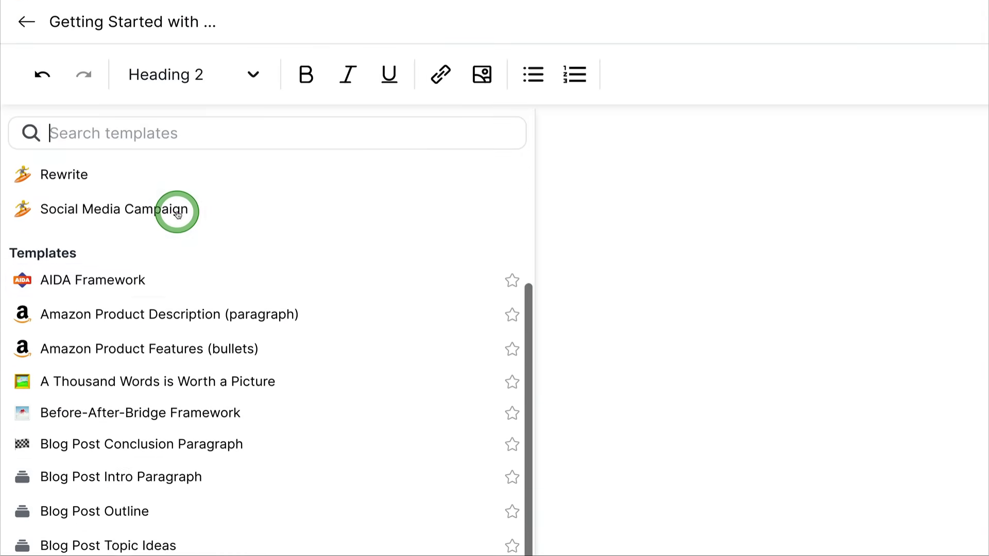
scroll(133, 350, "down", 10)
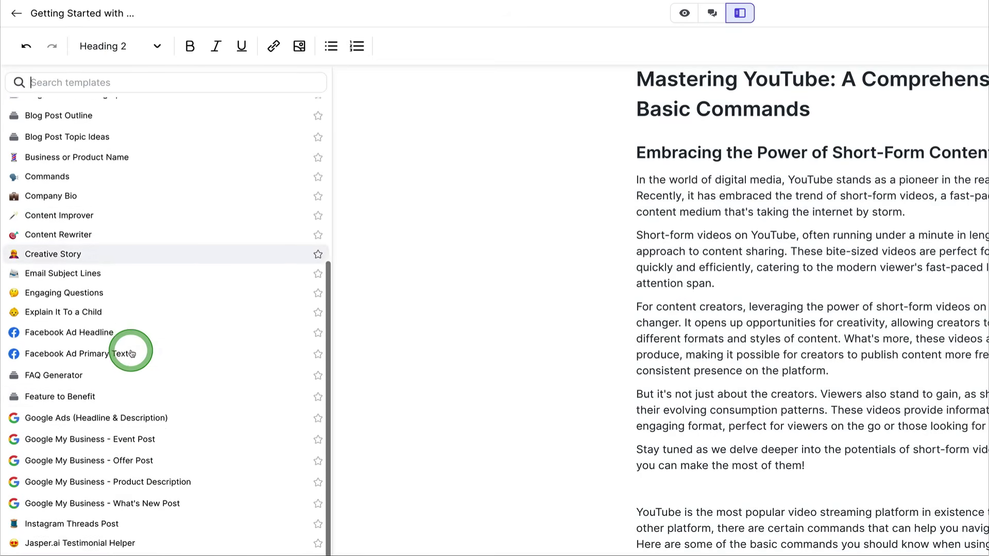
scroll(132, 354, "down", 5)
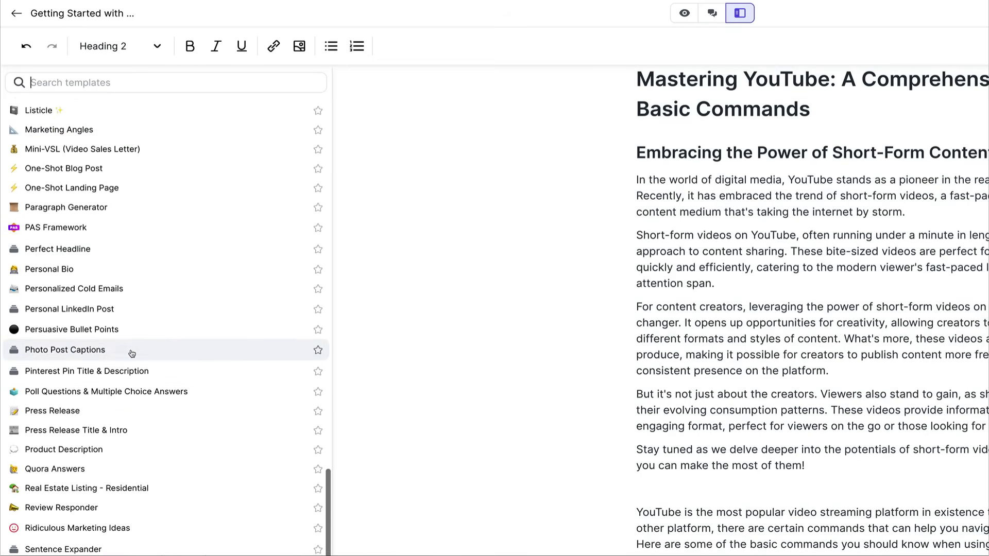
scroll(132, 354, "down", 5)
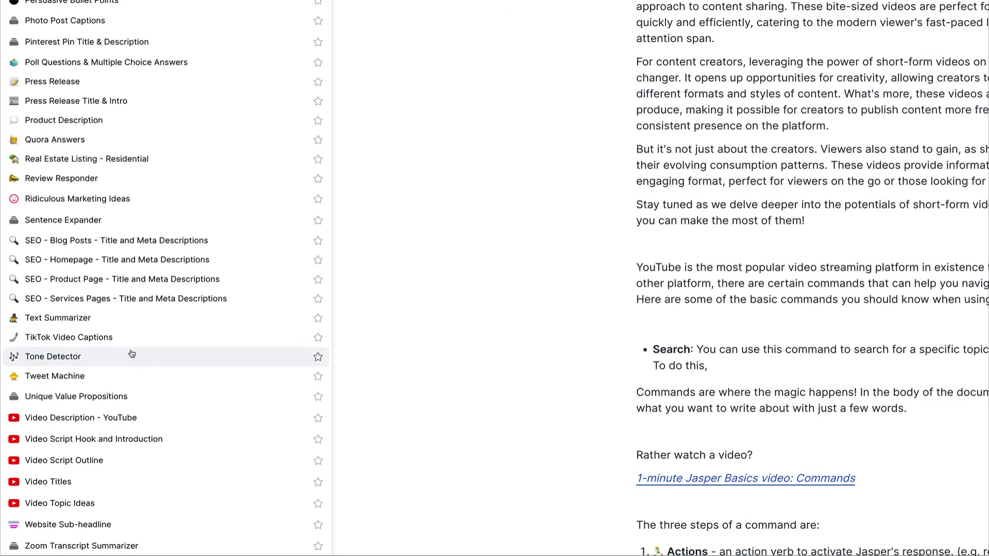
left_click(105, 510)
scroll(141, 434, "up", 5)
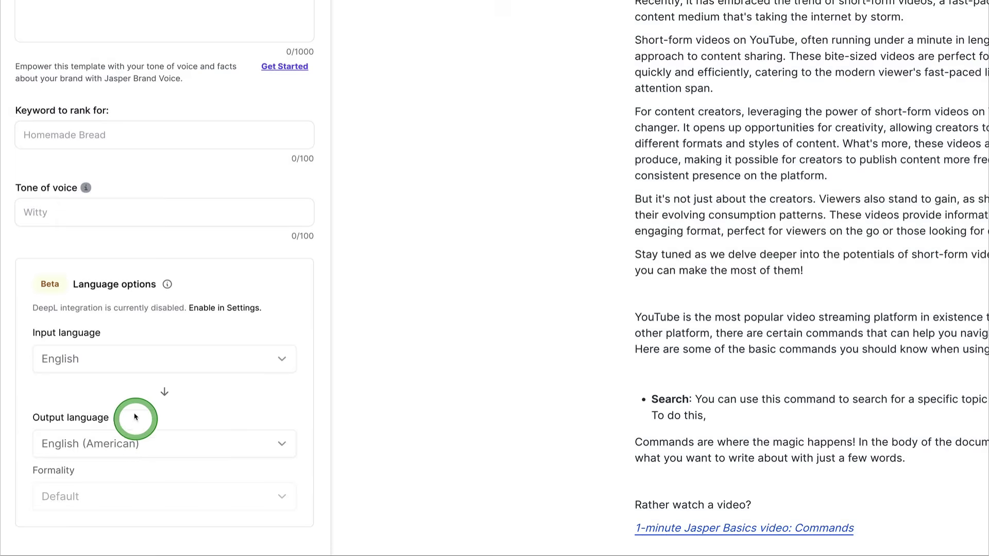
- Fill in topic 'technology', keyword 'AI' and tone 'fun', then generate video topic ideas
left_click(111, 223)
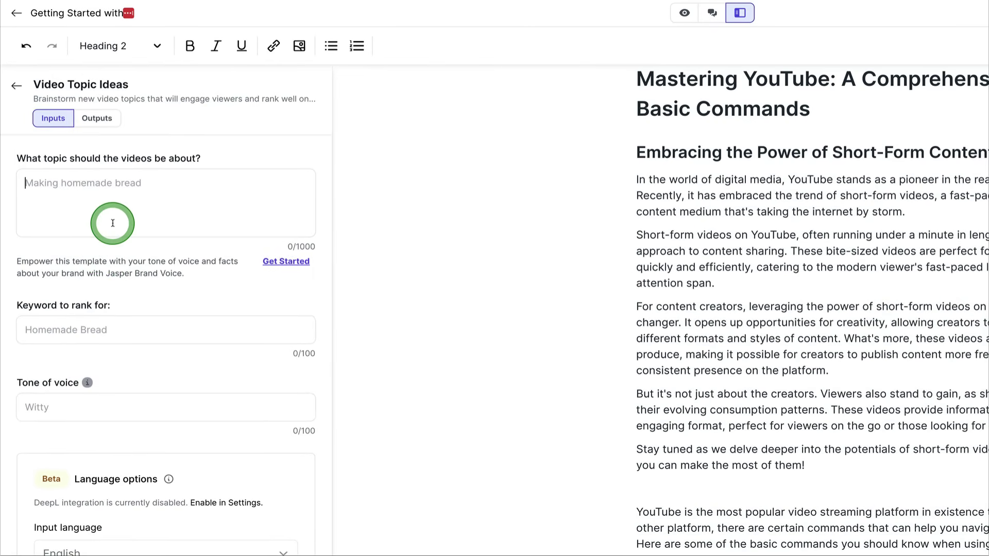
type("technology")
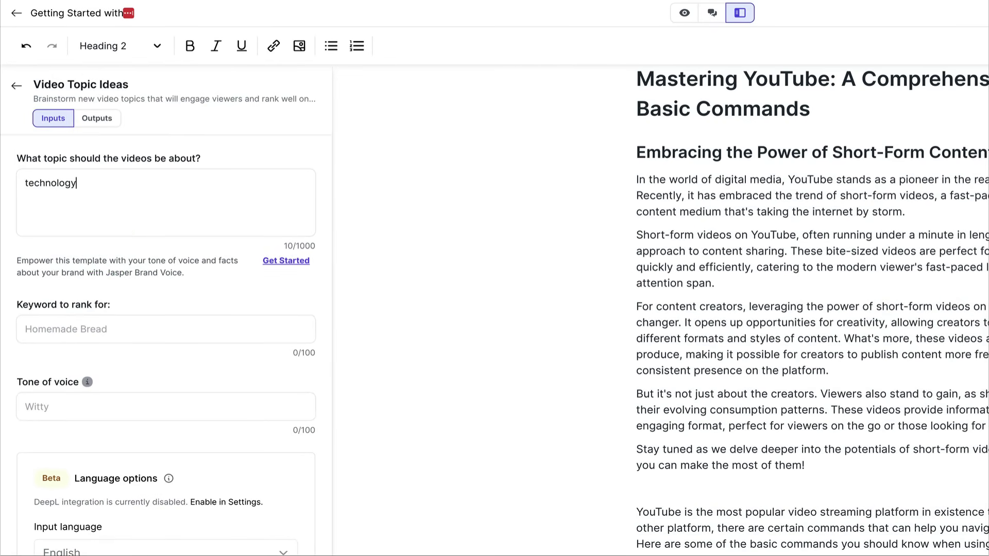
scroll(144, 347, "down", 1)
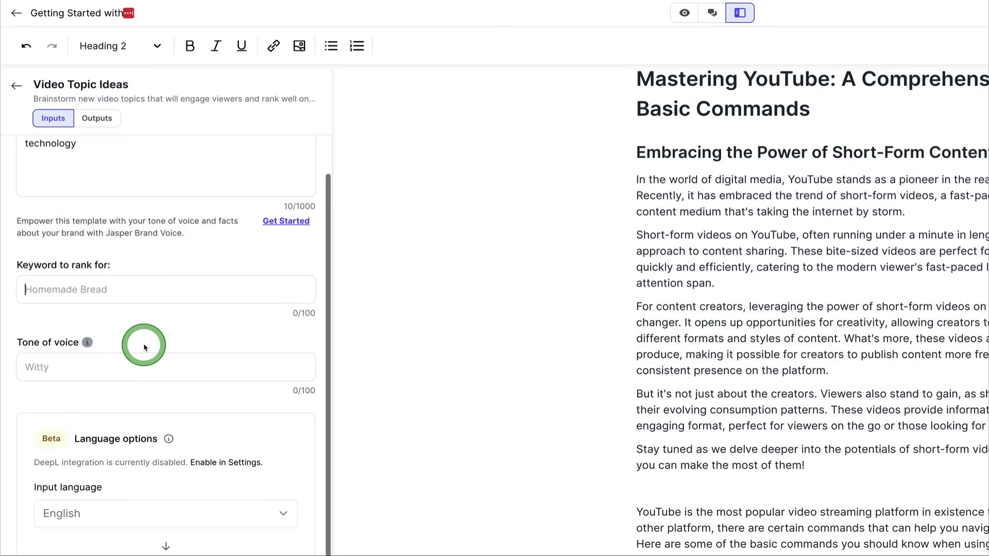
type("AI")
left_click(112, 351)
scroll(112, 351, "down", 3)
type("fun")
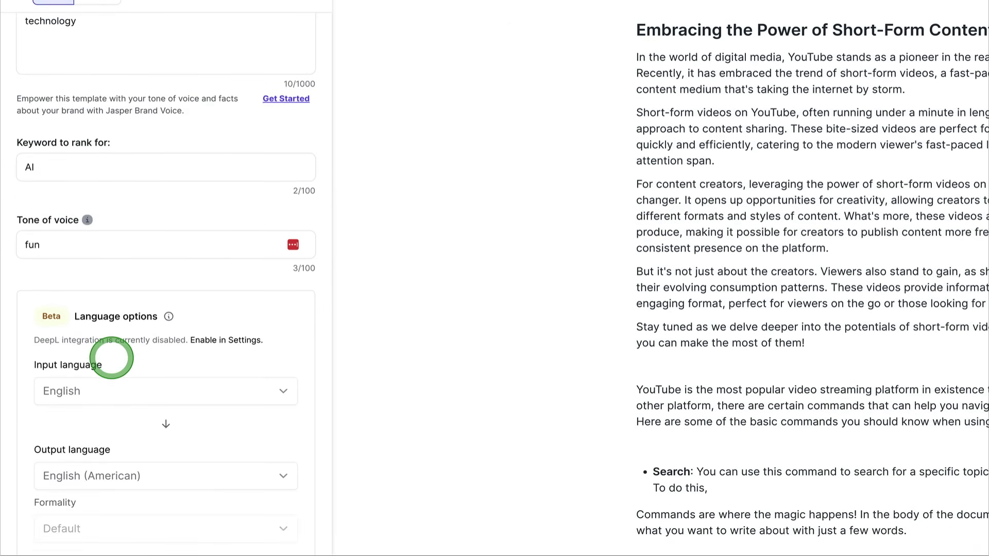
scroll(112, 358, "down", 3)
left_click(271, 535)
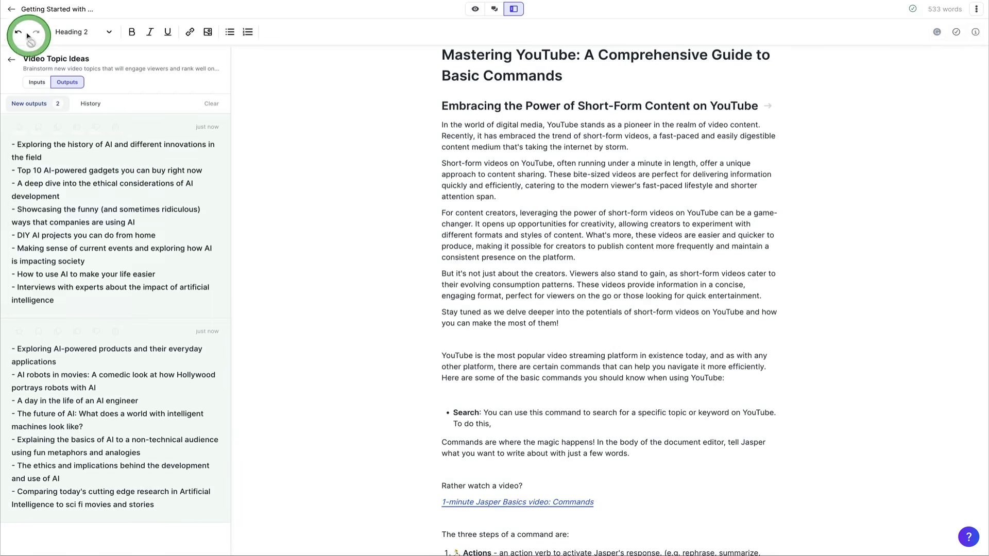
- Go back to the Dashboard and select the Getting Started with Commands row
left_click(12, 12)
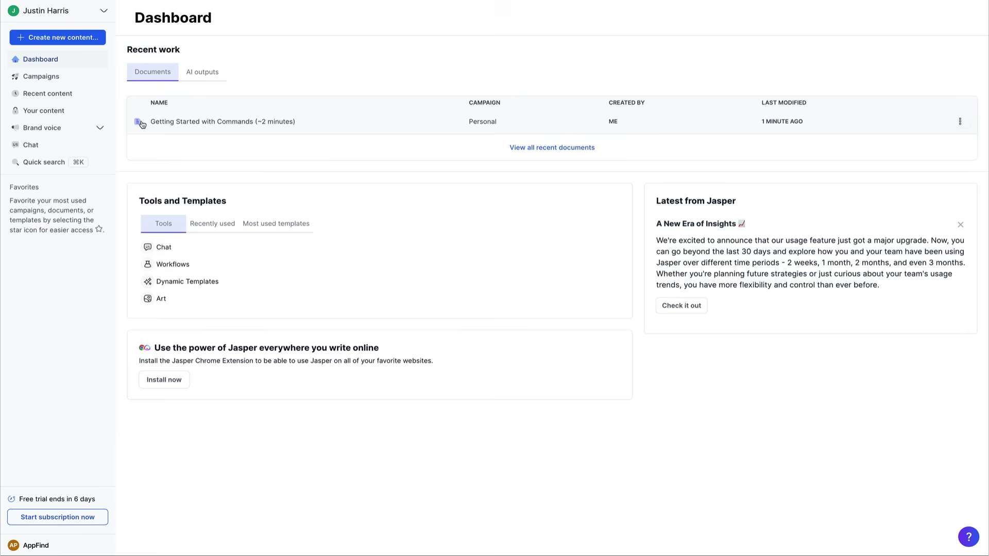
left_click(141, 124)
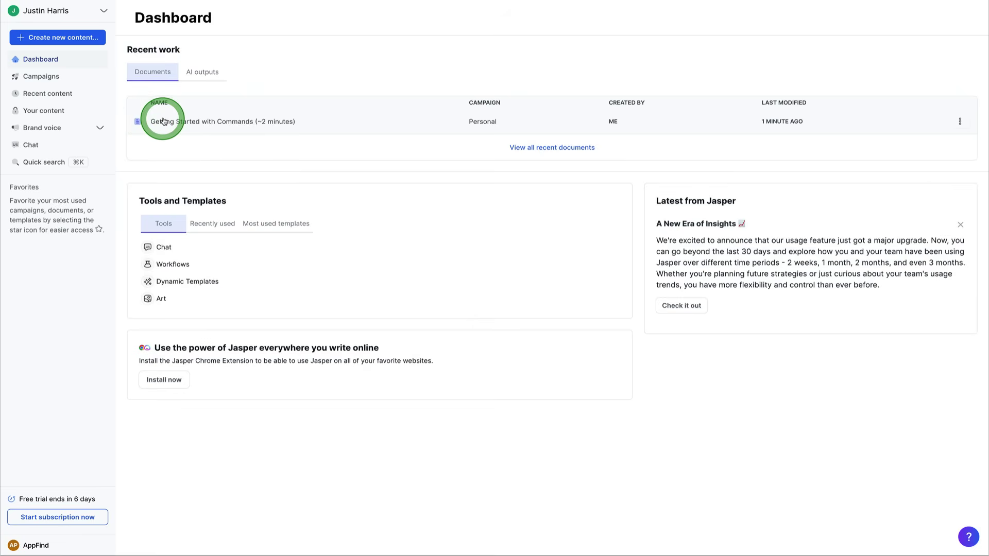